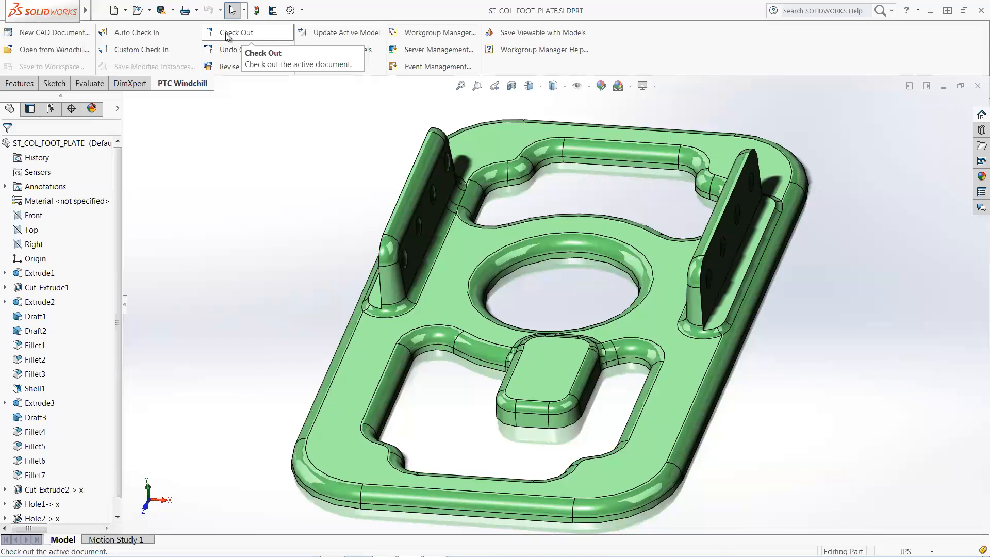
# - Check out the foot plate part from Windchill and open Sketch3 of Extrude2 for editing
pyautogui.click(225, 34)
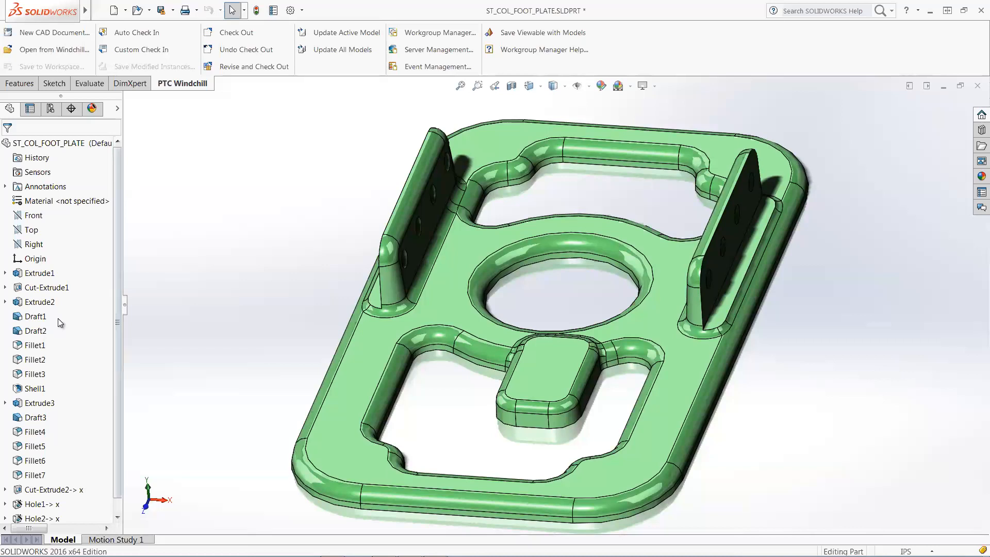
pyautogui.click(4, 302)
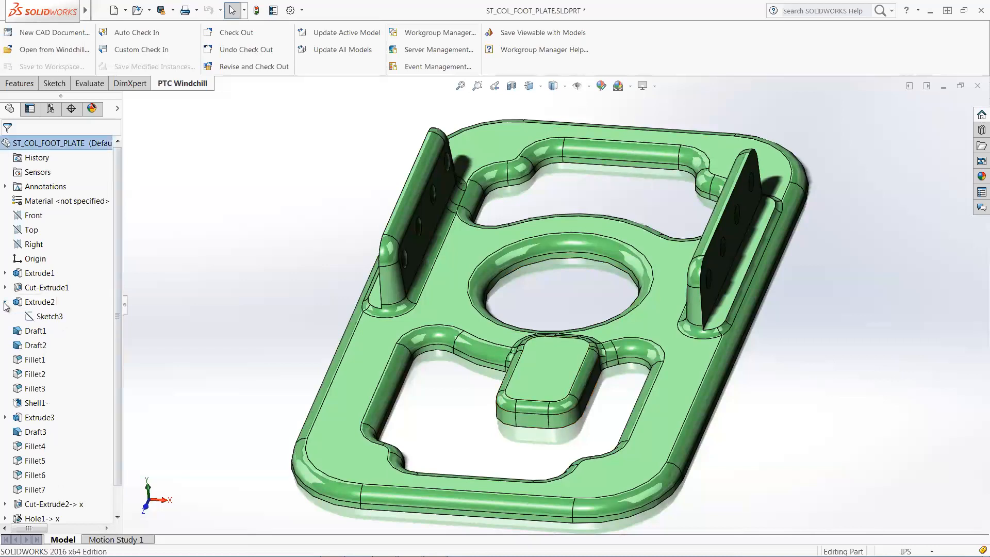
pyautogui.rightClick(40, 316)
pyautogui.click(46, 284)
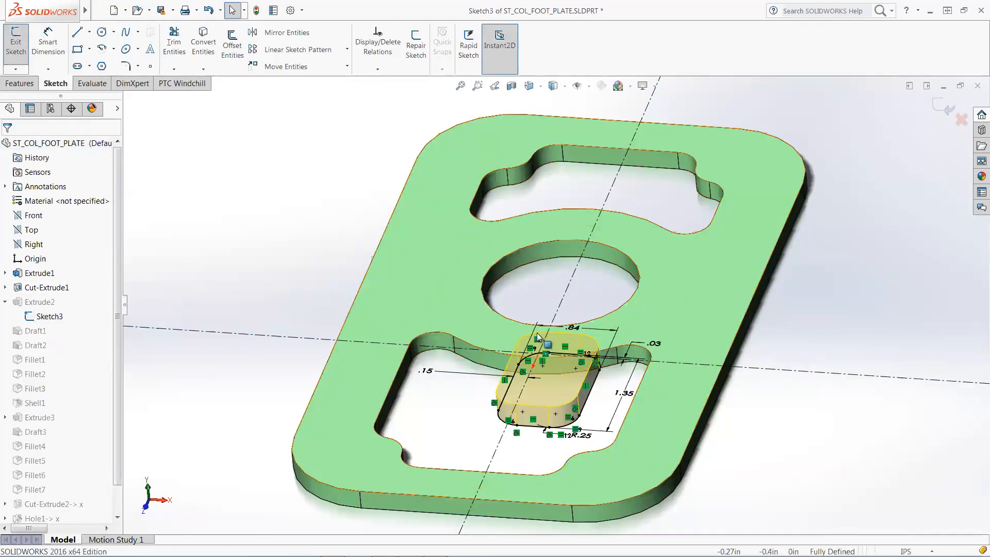
# - Set the pad profile's width to .75 in and its corner radius to .13 in
pyautogui.click(576, 329)
pyautogui.write('.75')
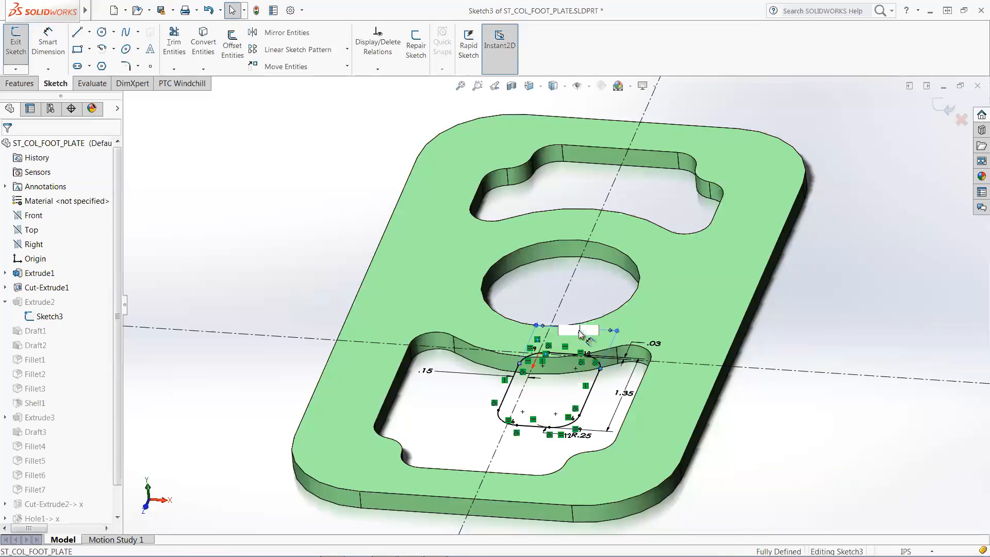
pyautogui.press('Return')
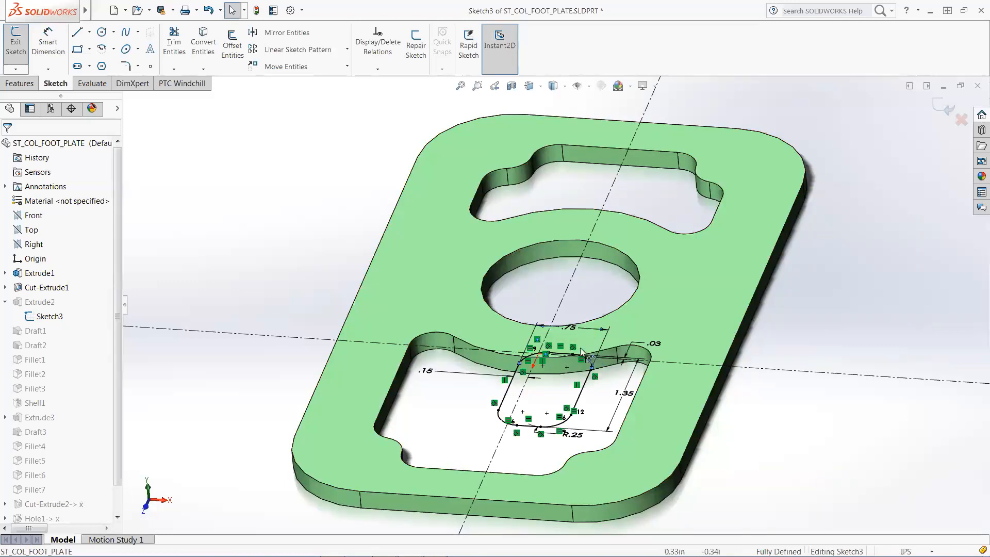
pyautogui.click(574, 435)
pyautogui.write('.13')
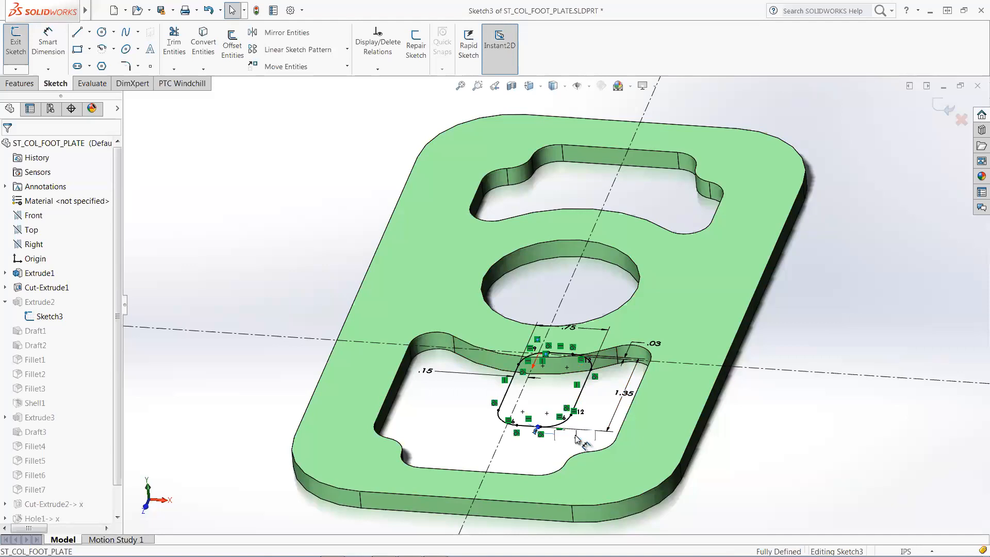
pyautogui.press('Return')
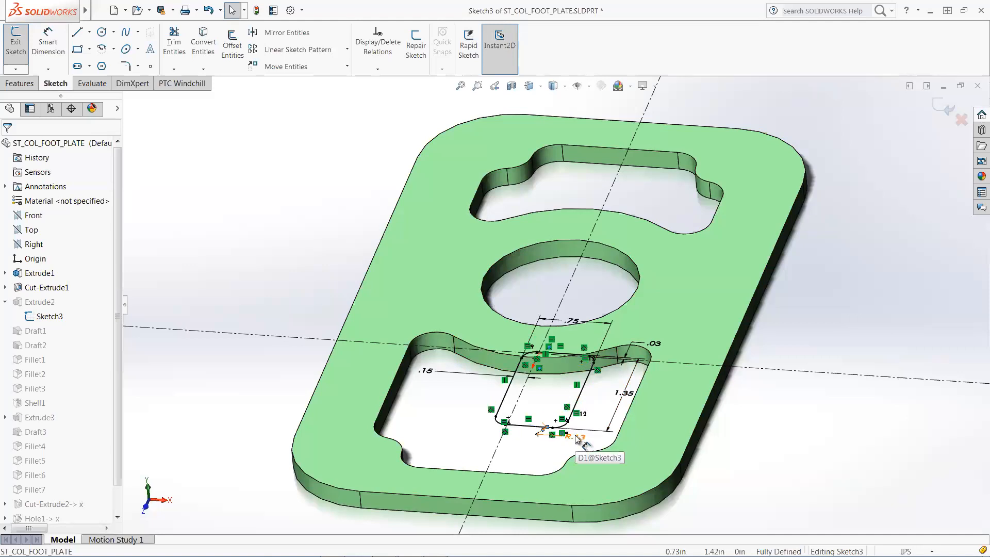
# - Set the pad profile's length to 1.25 in and exit the sketch to rebuild the part
pyautogui.click(627, 399)
pyautogui.write('1.25')
pyautogui.press('Return')
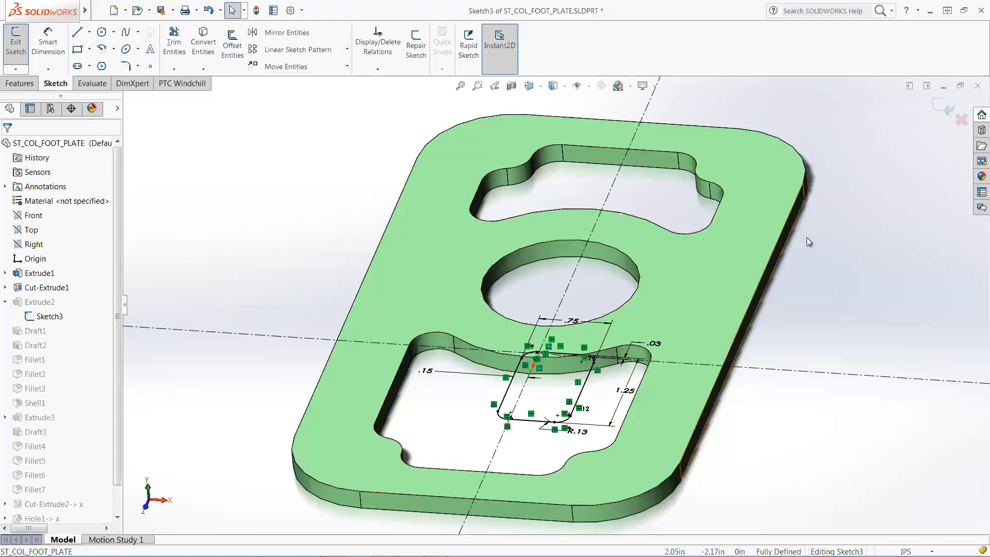
pyautogui.click(941, 112)
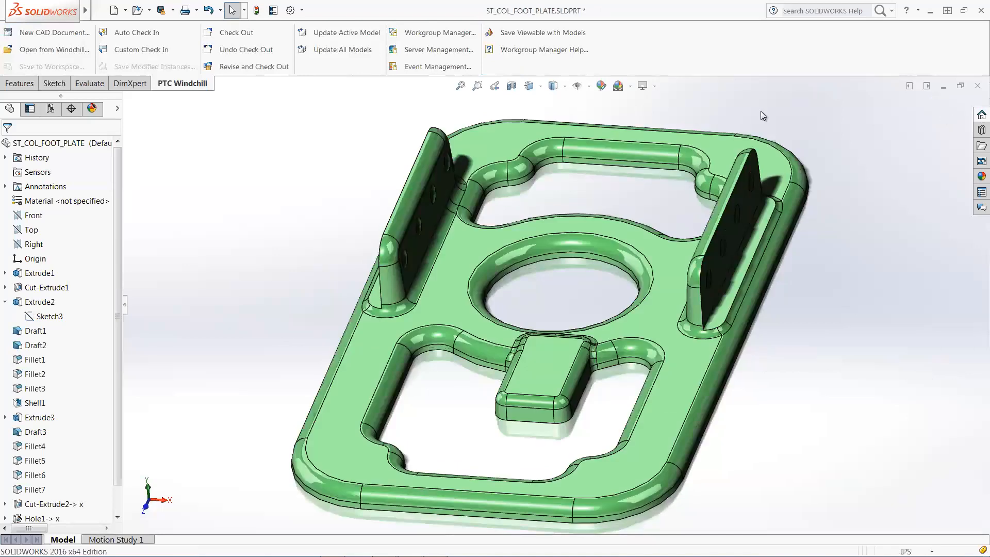
# - Change the whole part's appearance color to the standard blue
pyautogui.rightClick(66, 144)
pyautogui.click(88, 131)
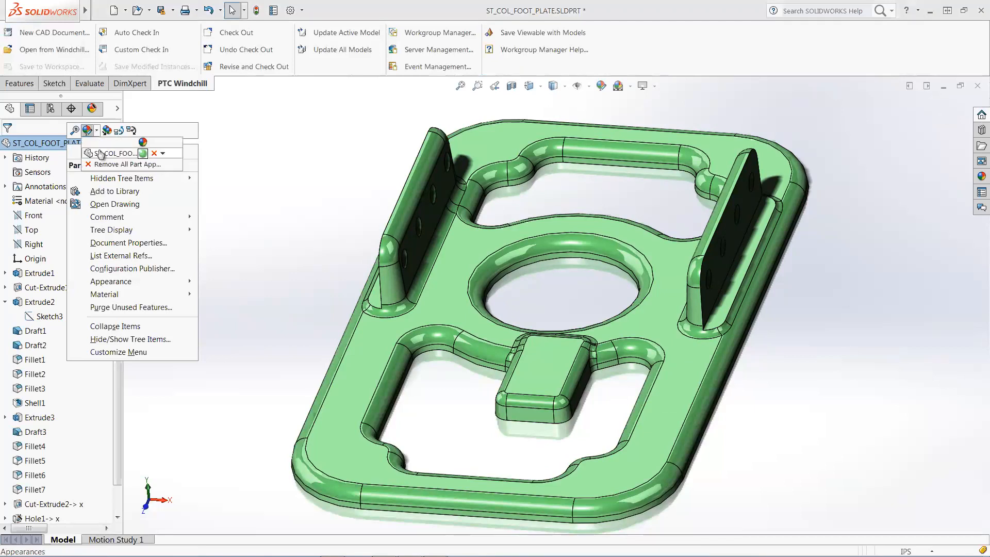
pyautogui.click(100, 153)
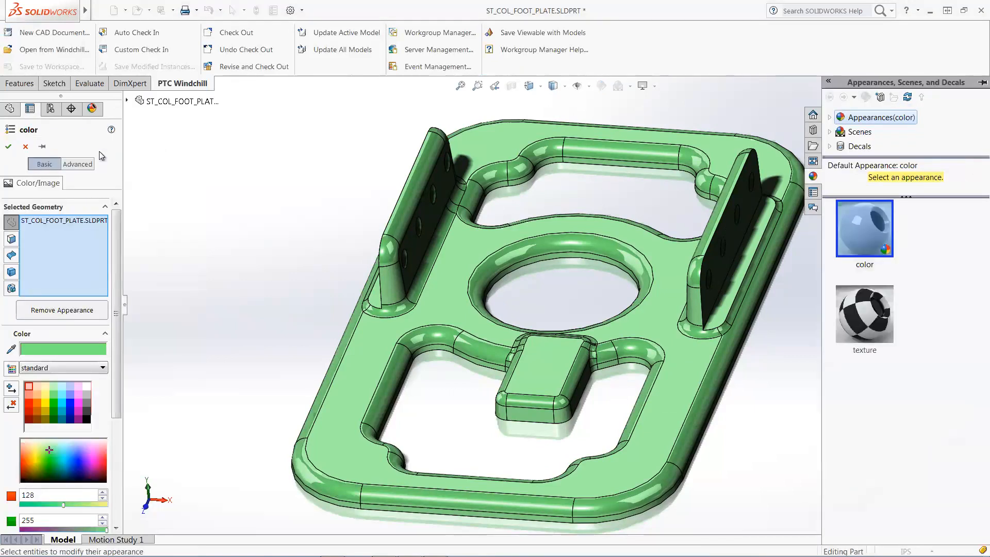
pyautogui.click(71, 406)
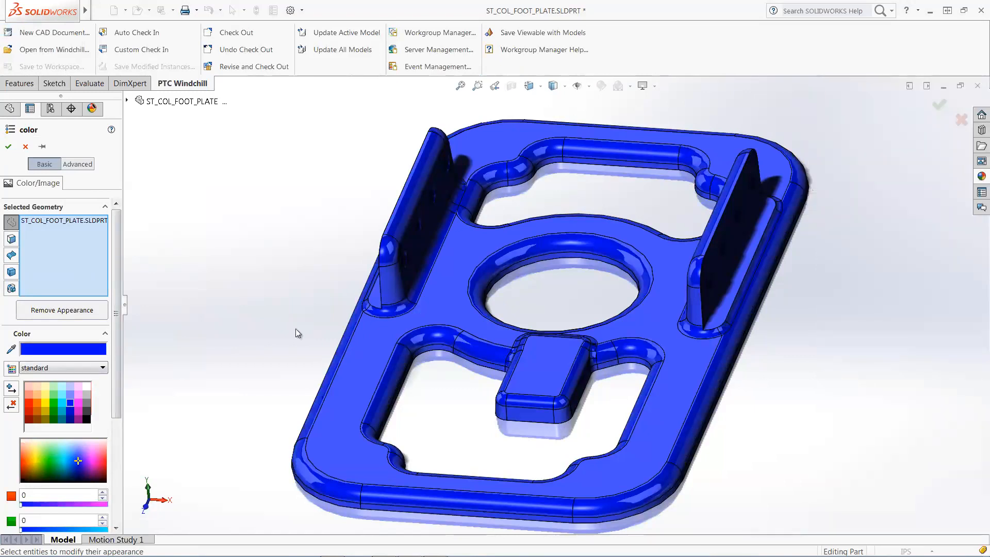
pyautogui.click(946, 113)
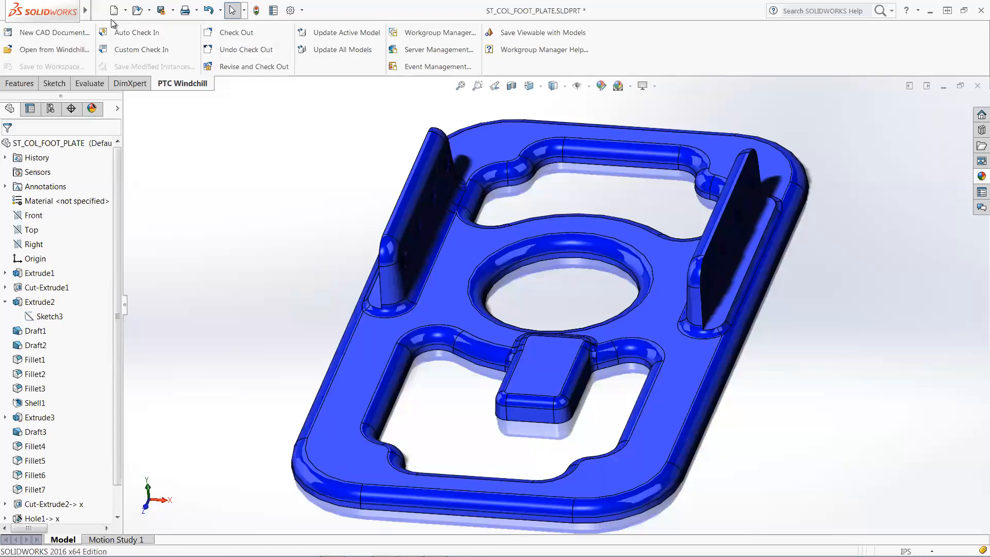
# - Set the part's custom DESCRIPTION property to "Foot plate for Steering column assembly"
pyautogui.click(98, 12)
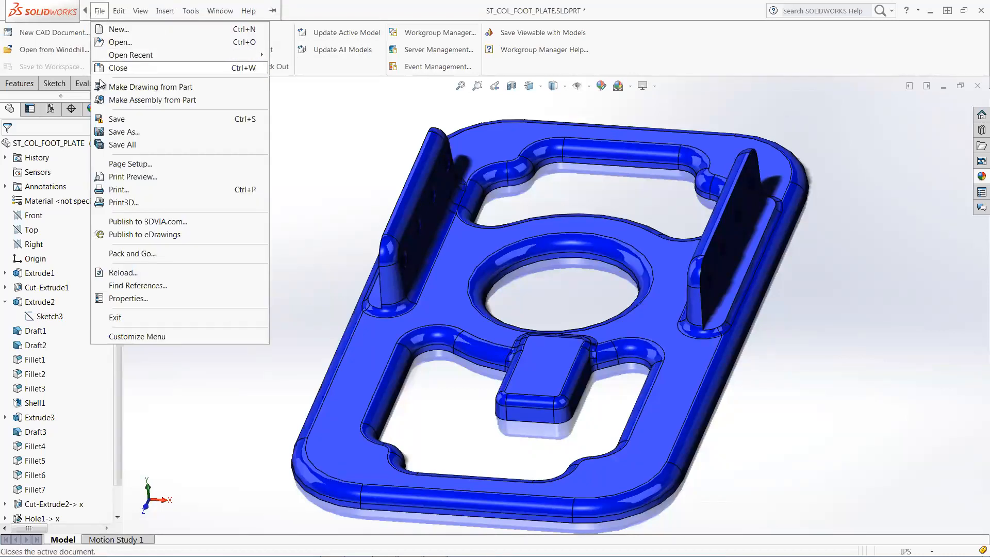
pyautogui.click(117, 300)
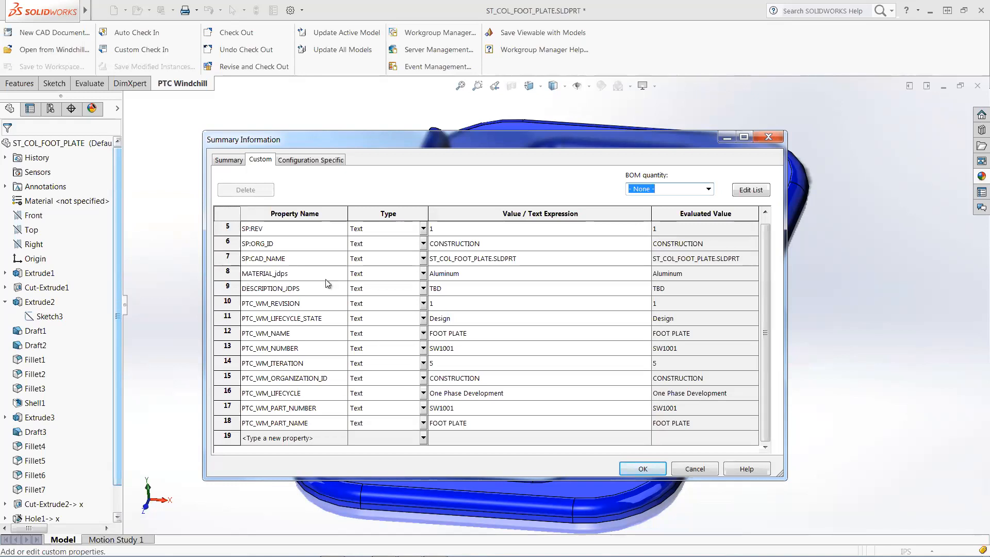
pyautogui.moveTo(766, 259); pyautogui.dragTo(768, 245)
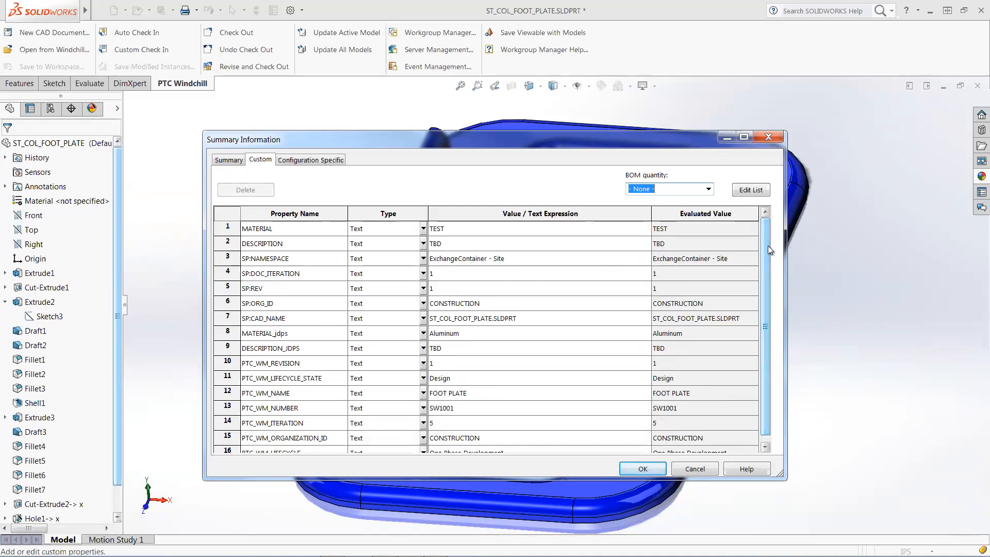
pyautogui.click(600, 243)
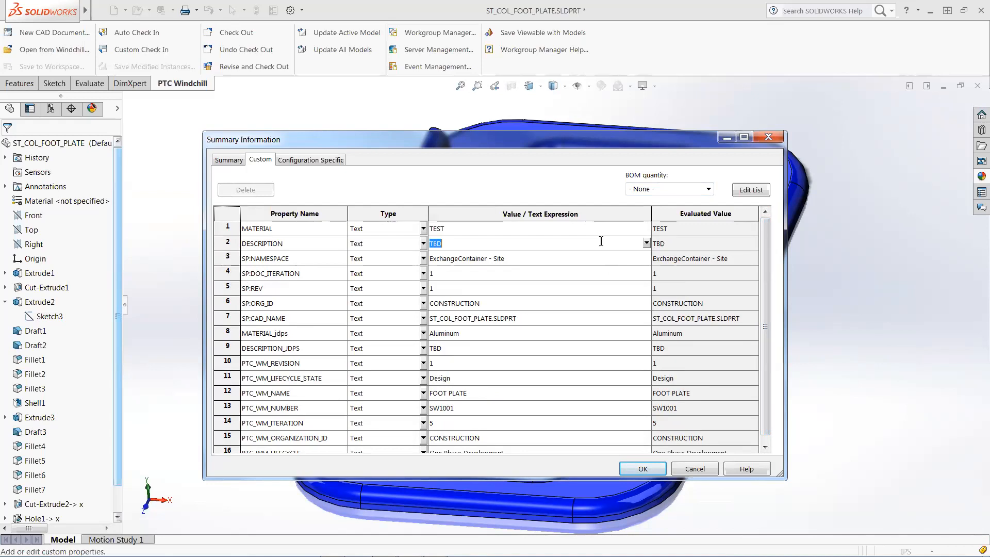
pyautogui.write('Foot plate for Steering column assembly')
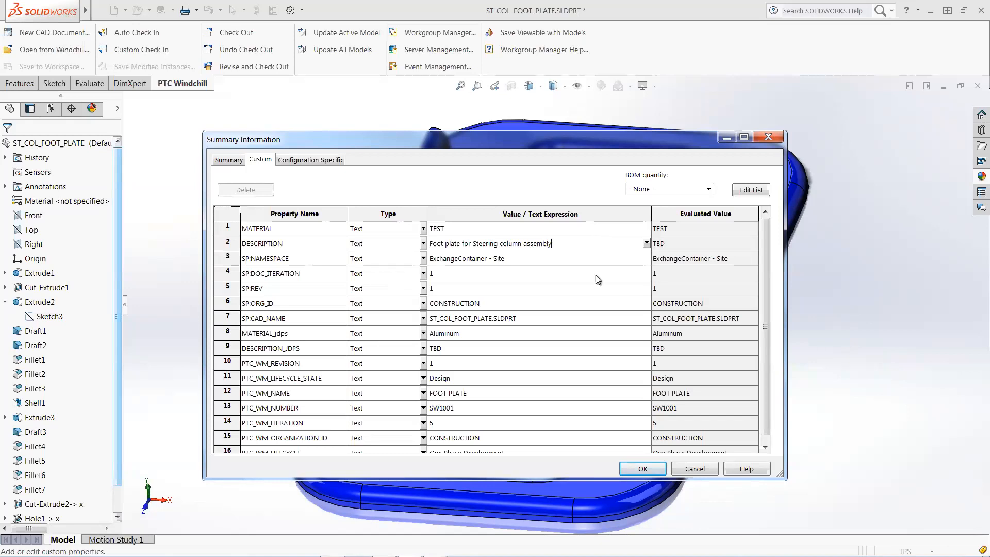
pyautogui.click(640, 470)
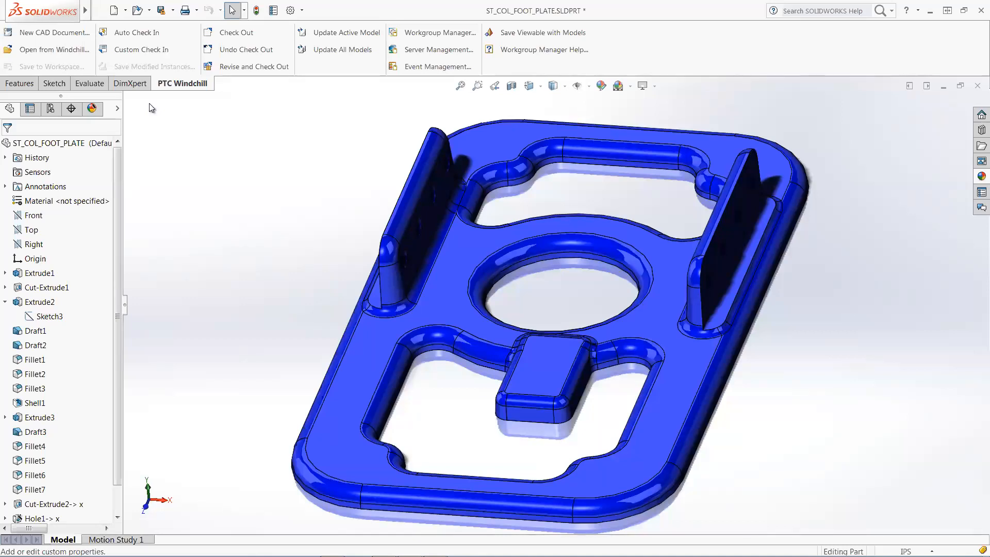
# - Check the modified ST_COL_FOOT_PLATE part in to Windchill using a custom check-in
pyautogui.click(96, 13)
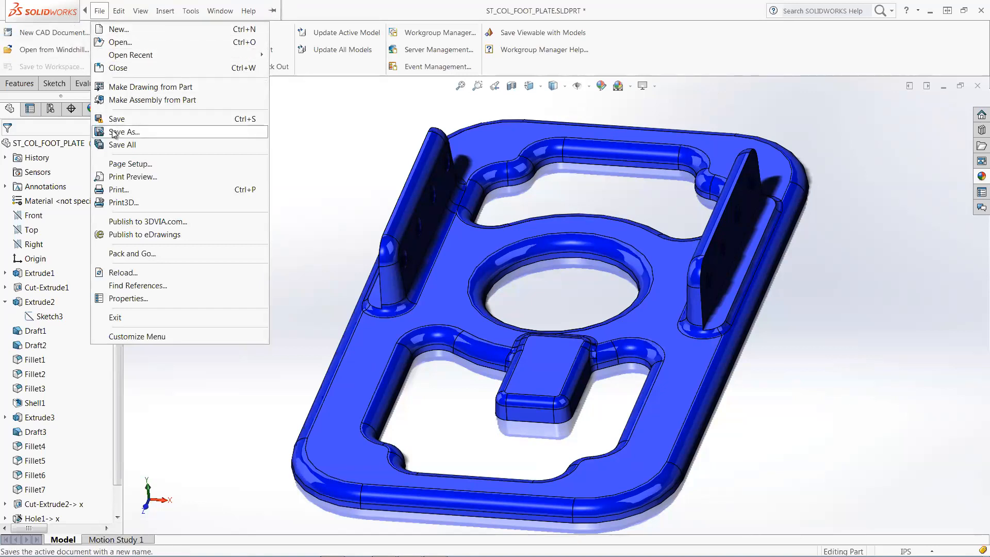
pyautogui.click(306, 148)
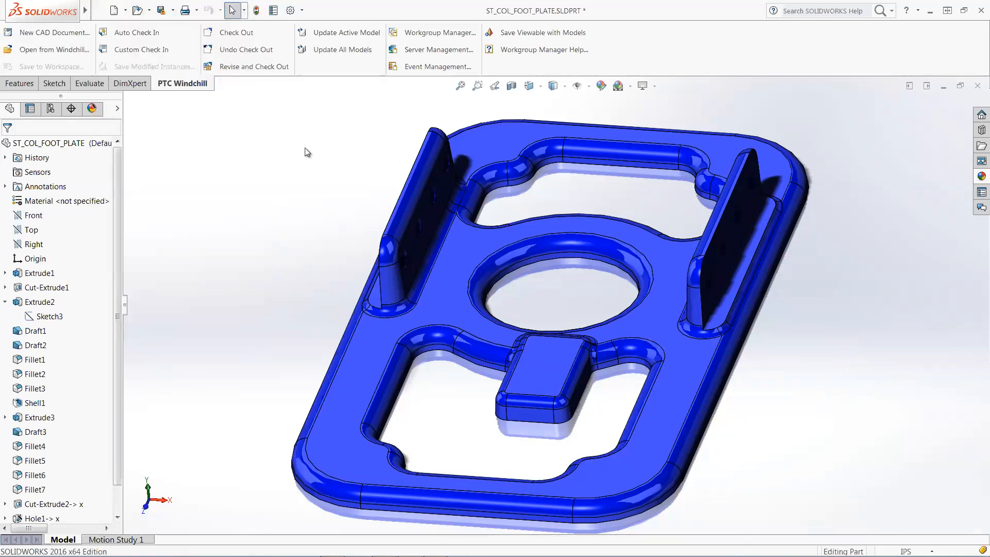
pyautogui.click(162, 48)
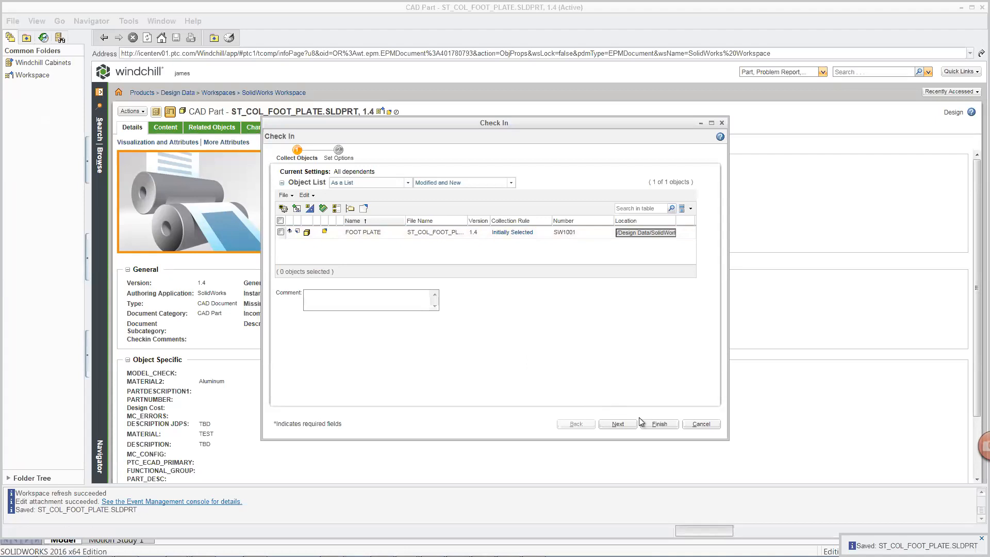
pyautogui.click(659, 425)
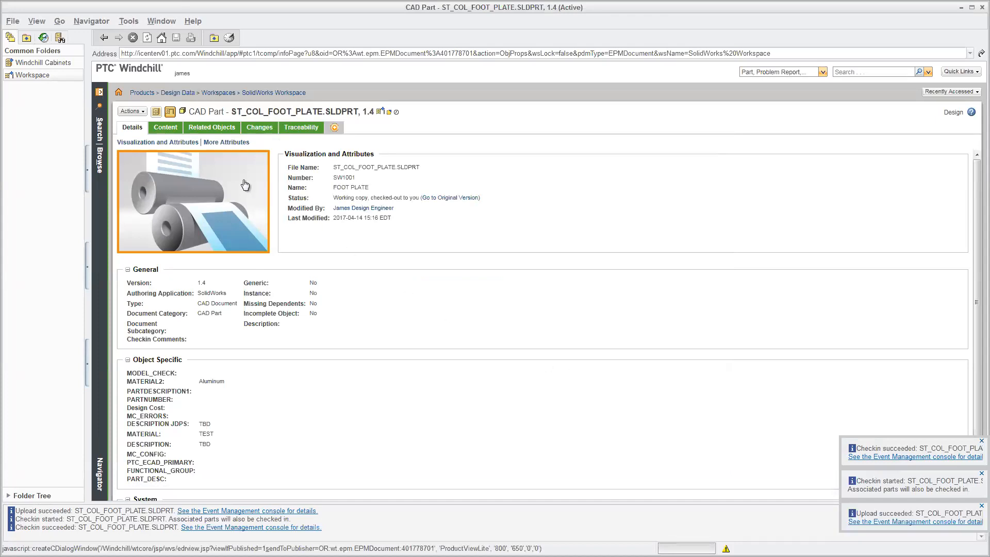
# - Open the information page of the updated FOOT PLATE CAD part in Windchill and review its content and details
pyautogui.click(119, 94)
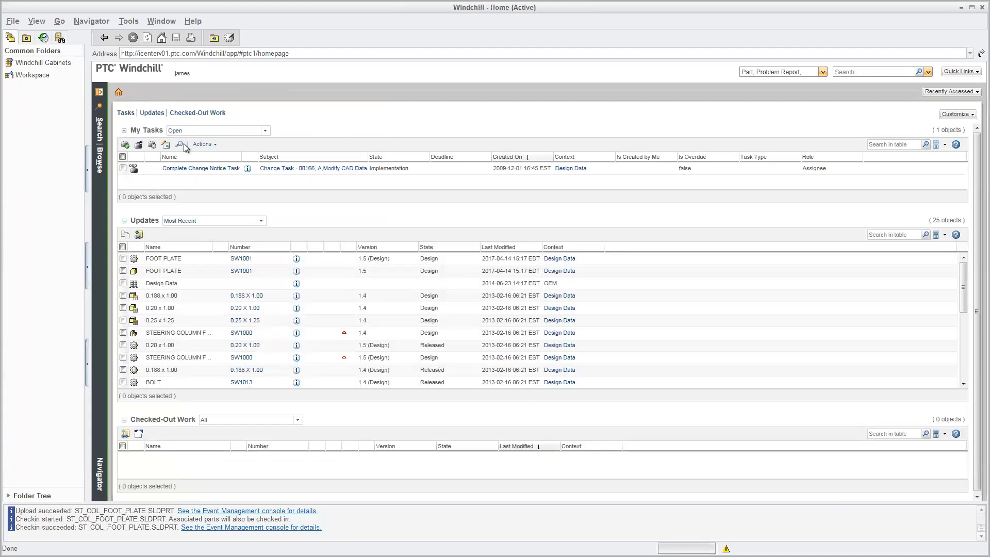
pyautogui.click(295, 274)
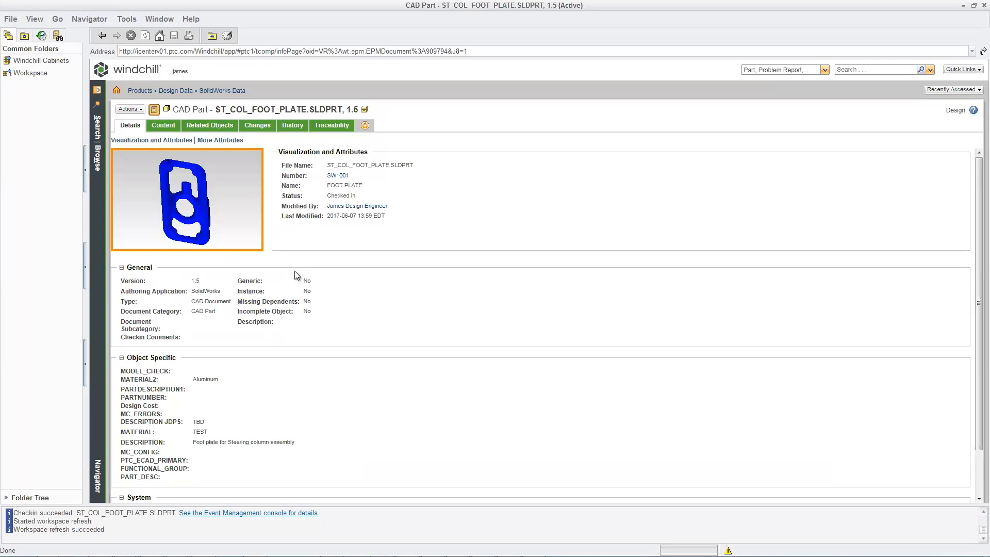
pyautogui.click(160, 128)
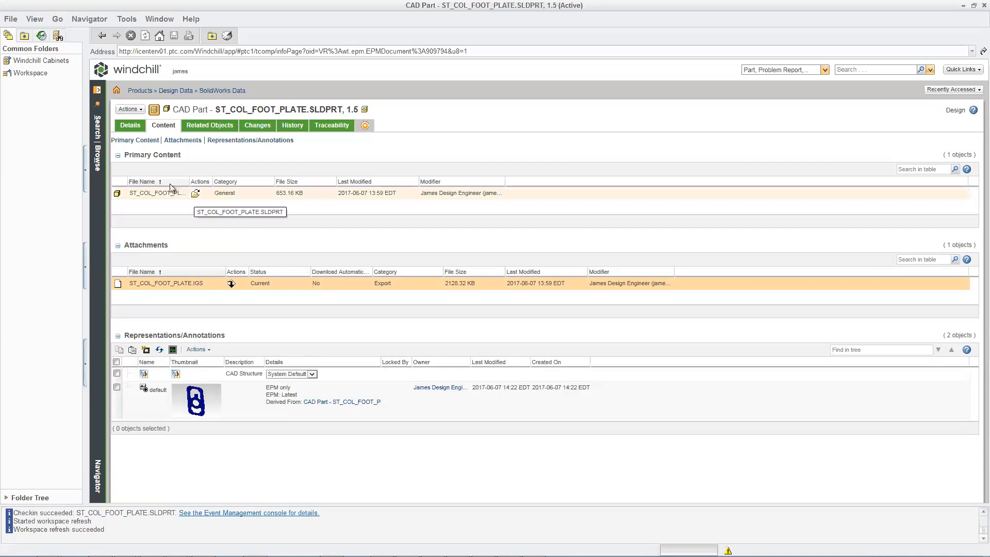
pyautogui.click(129, 128)
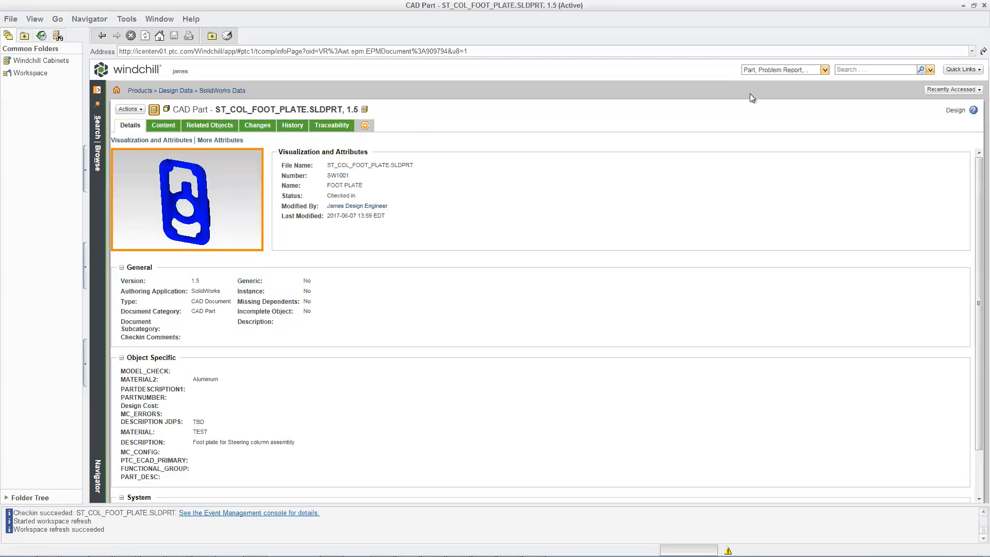
# - Search Windchill for "steer*" and open the information page of the steering column drawing SW1021
pyautogui.click(853, 68)
pyautogui.write('steer*')
pyautogui.press('Return')
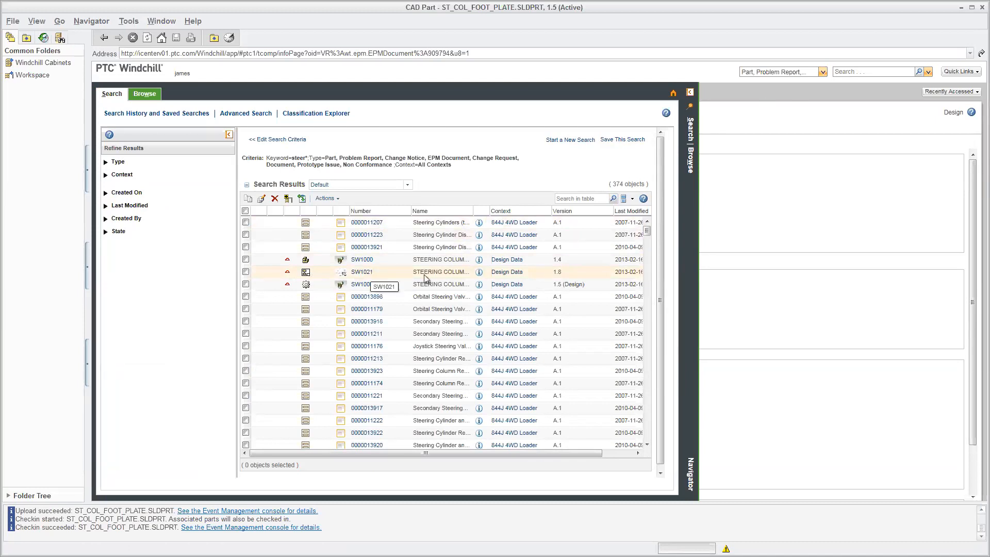
pyautogui.click(477, 277)
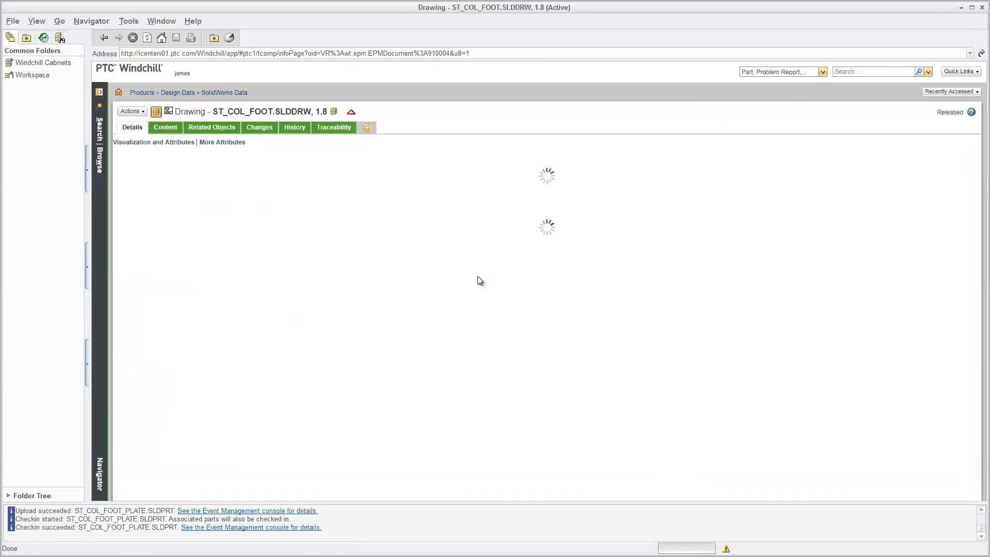
# - Open the ST_COL_FOOT drawing in SolidWorks from its Windchill information page
pyautogui.click(130, 112)
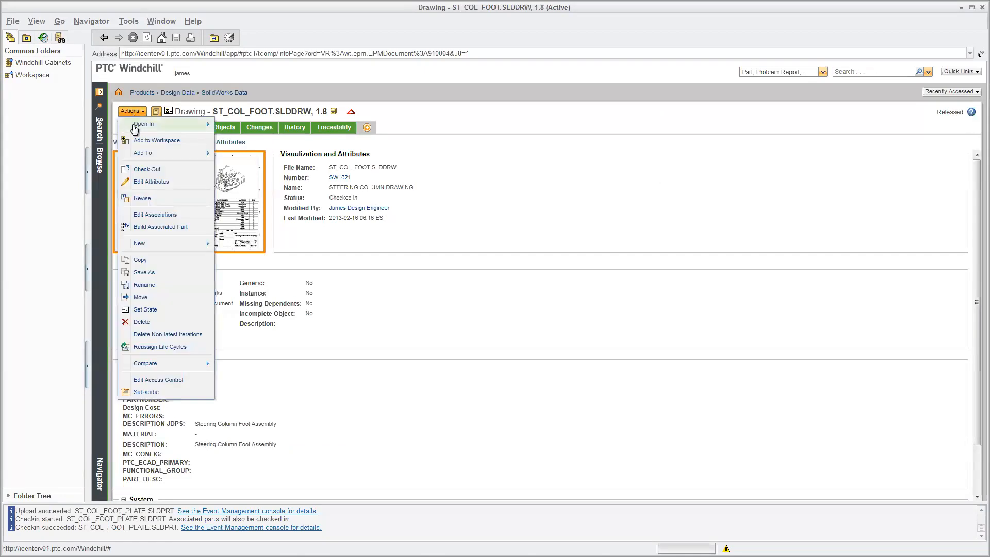
pyautogui.moveTo(135, 128)
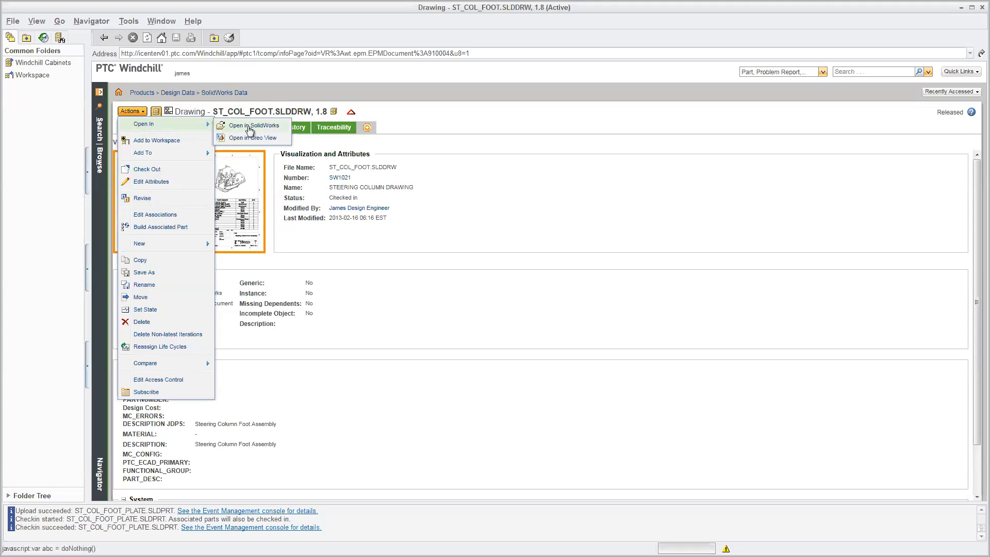
pyautogui.click(249, 127)
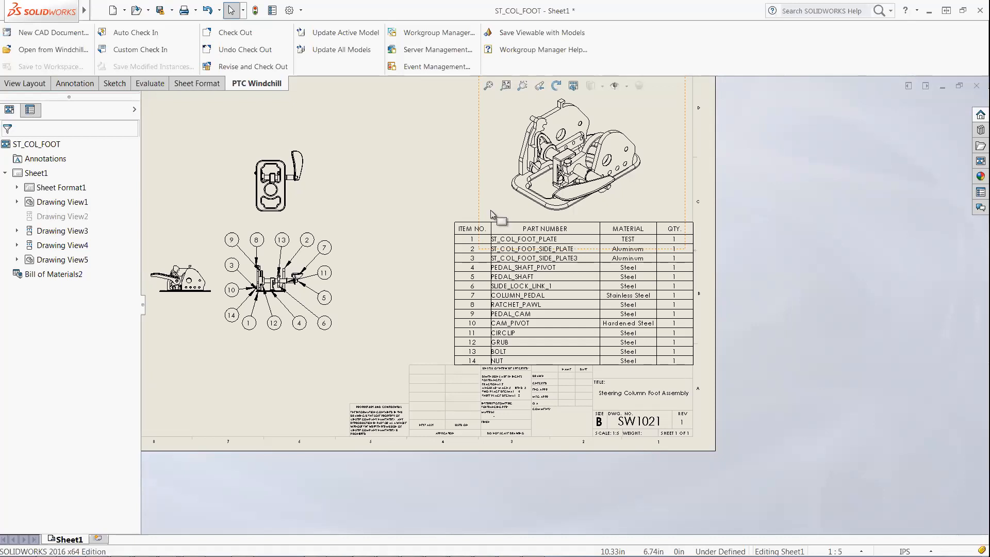
# - Insert a column right of PART NUMBER in the bill of materials, showing the custom property PTC_WM_LIFECYCLE_STATE
pyautogui.click(536, 234)
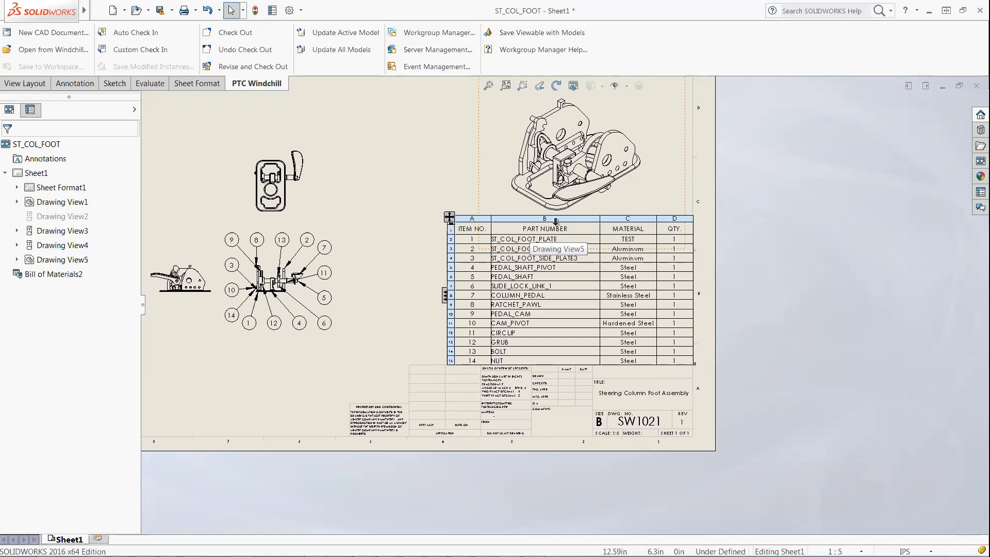
pyautogui.click(556, 220)
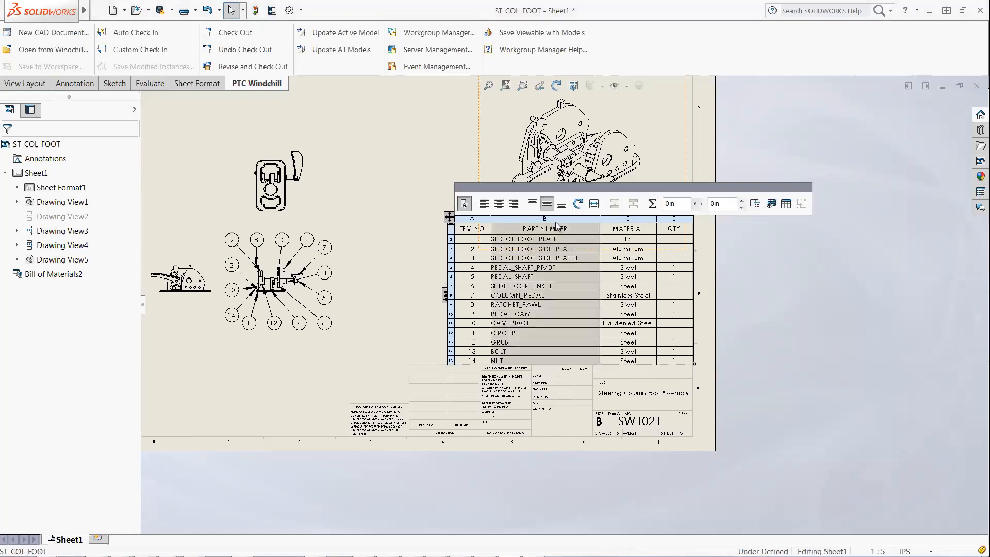
pyautogui.rightClick(557, 225)
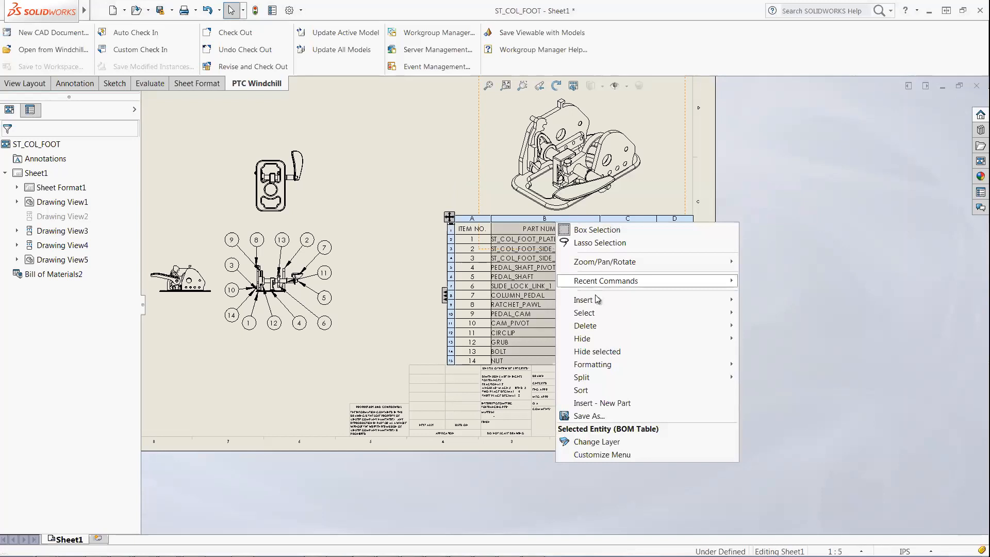
pyautogui.moveTo(597, 299)
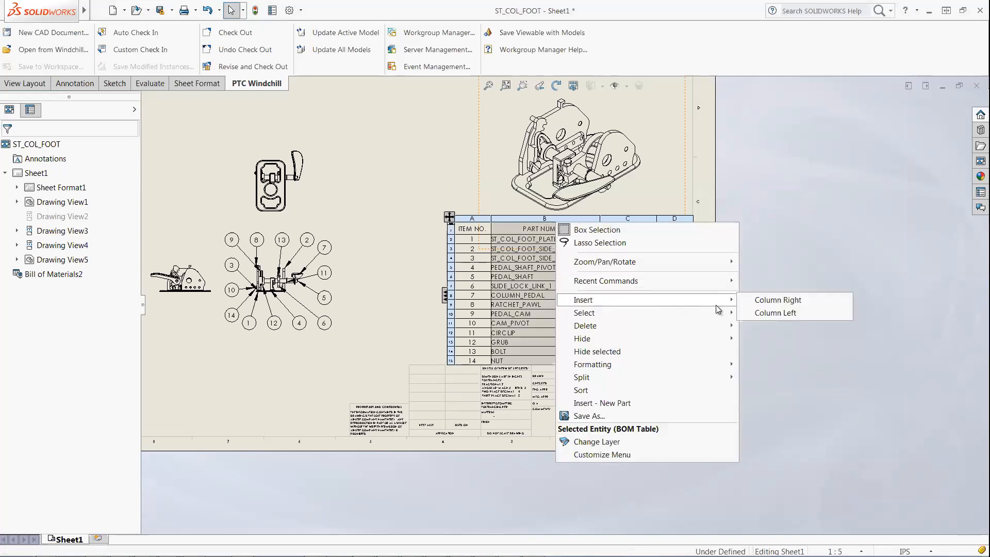
pyautogui.click(784, 302)
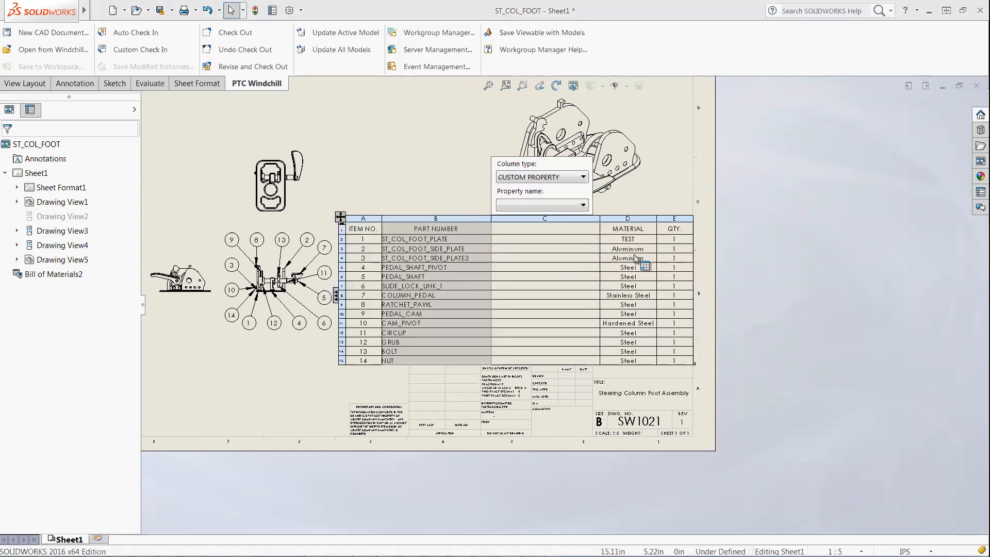
pyautogui.click(580, 207)
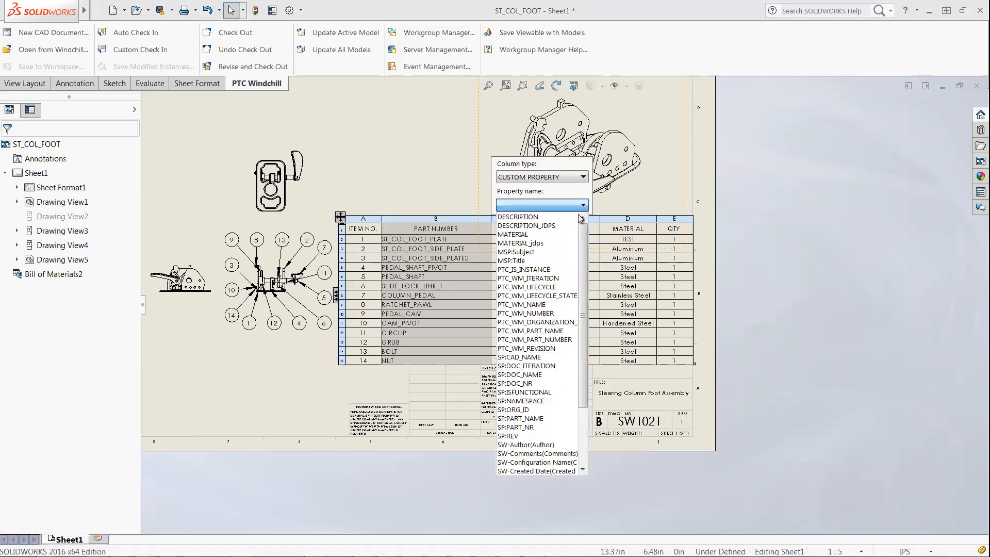
pyautogui.click(569, 296)
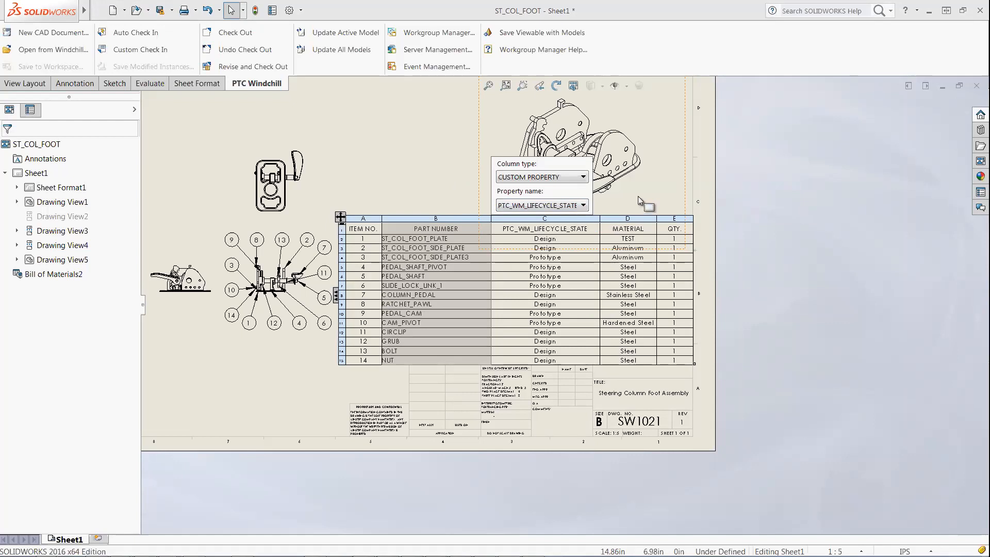
pyautogui.click(715, 184)
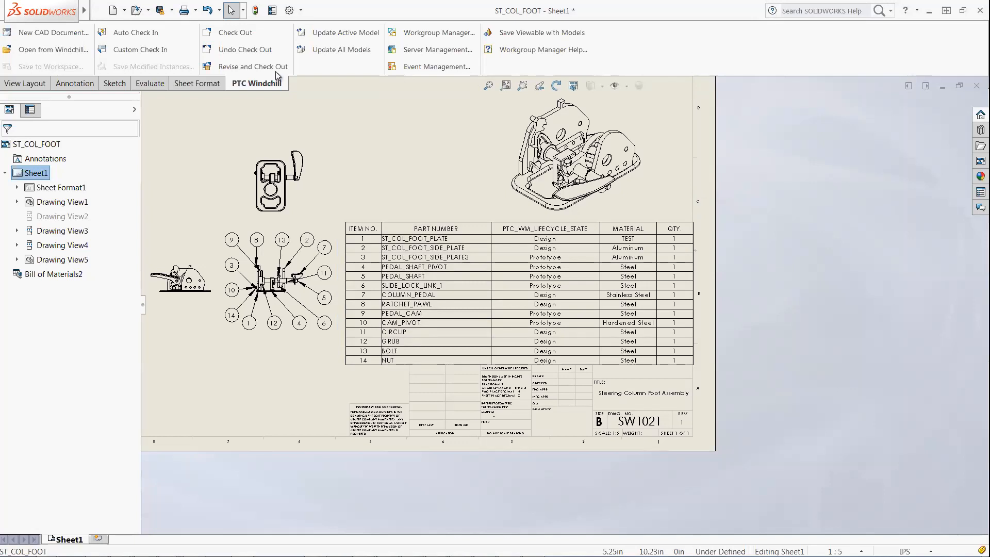
# - Open the ST_COL_FOOT.SLDASM assembly from the Windchill workspace folder and set its display style to hidden lines removed
pyautogui.click(138, 13)
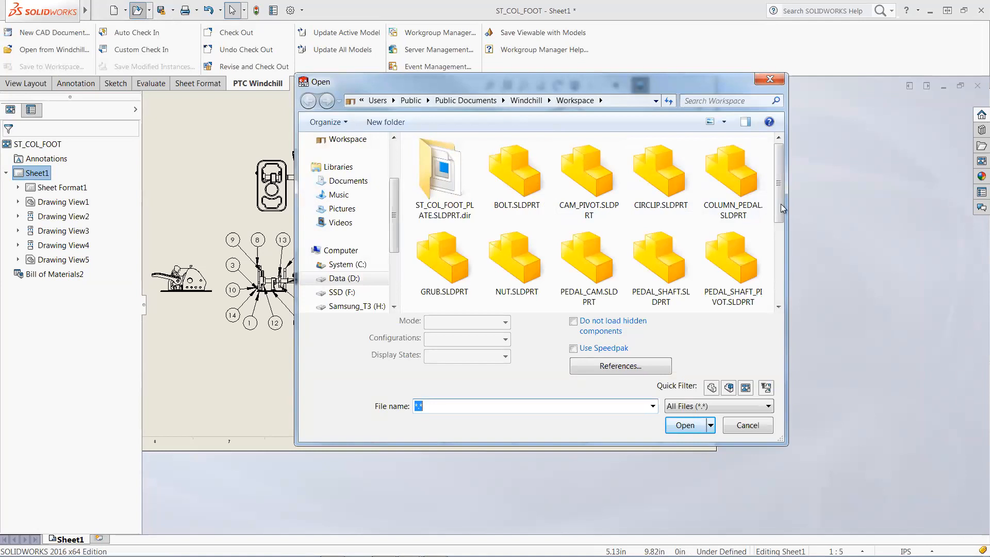
pyautogui.moveTo(782, 205); pyautogui.dragTo(783, 306)
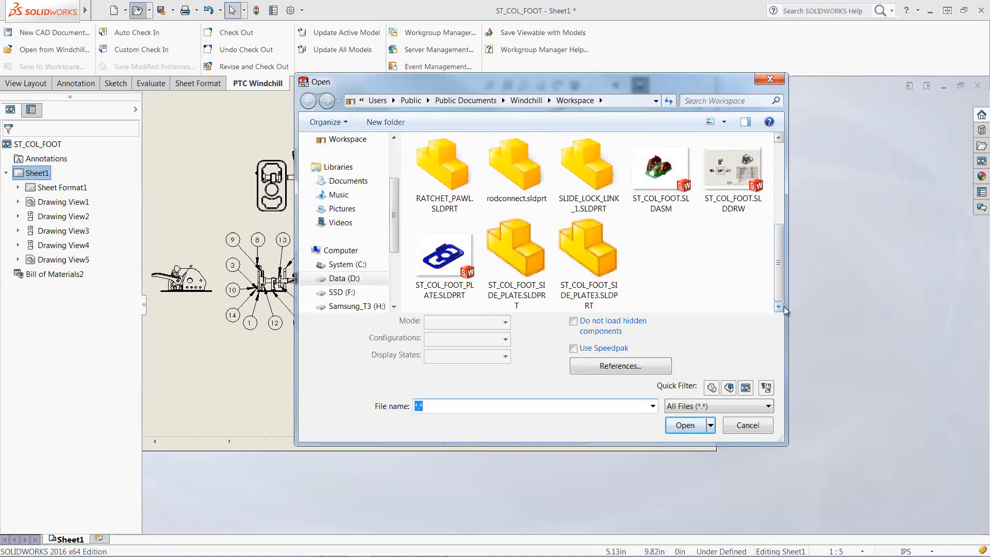
pyautogui.click(665, 191)
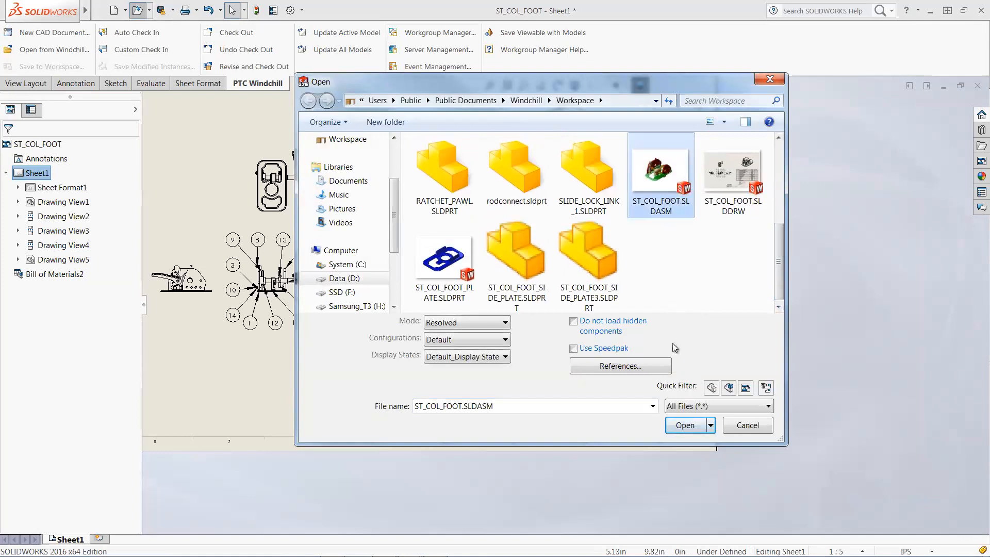
pyautogui.click(683, 426)
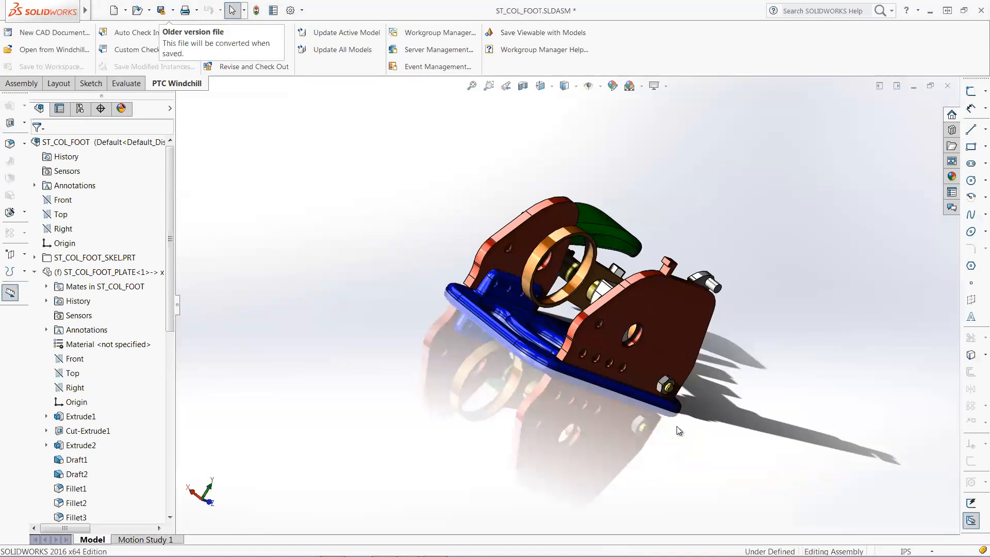
pyautogui.click(569, 90)
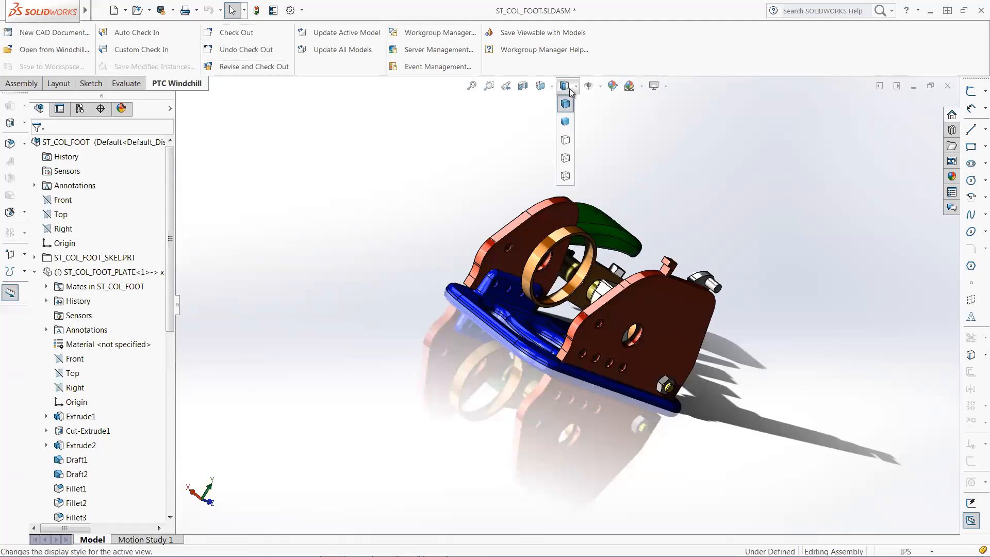
pyautogui.click(566, 141)
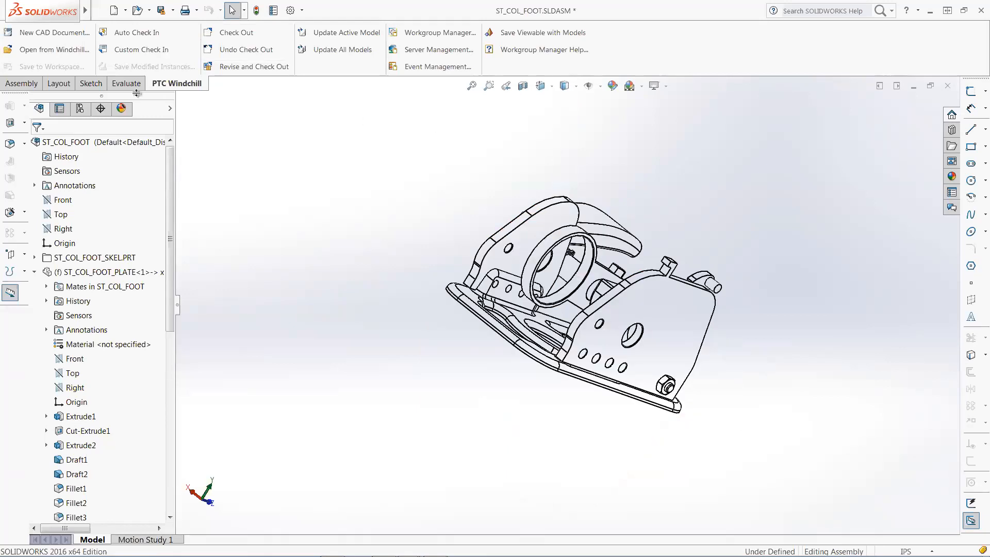
# - Insert a new part into the assembly, positioned on the inner face of the side plate with the projecting tab
pyautogui.click(25, 83)
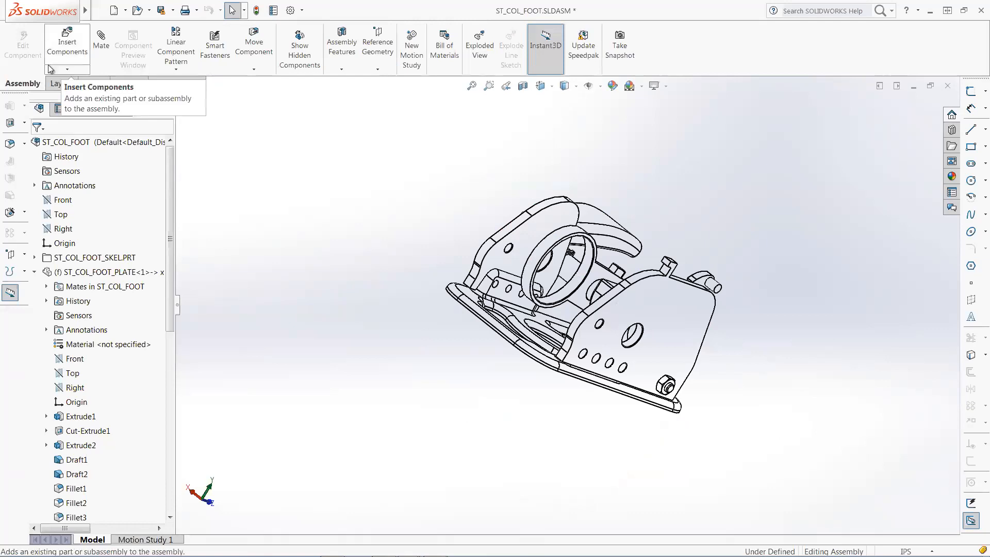
pyautogui.click(68, 70)
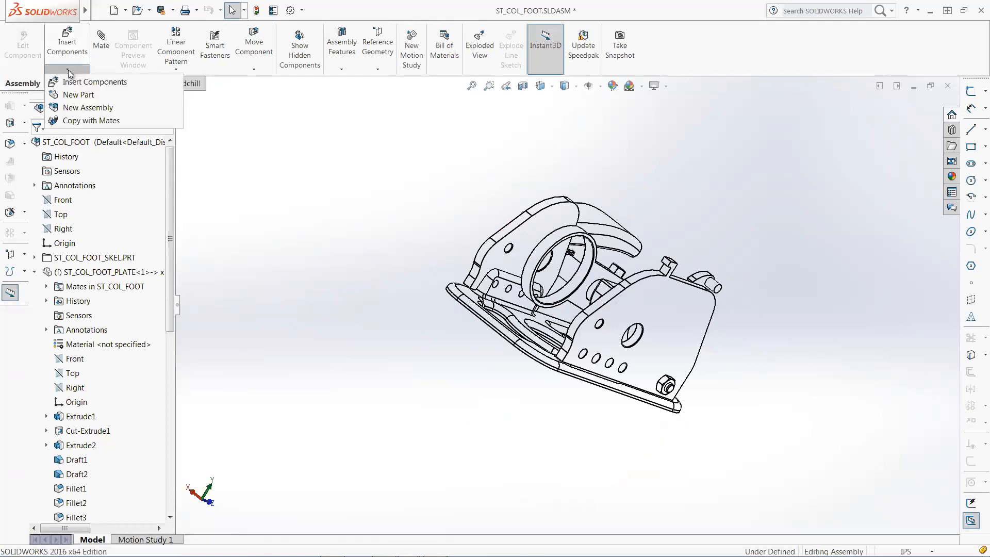
pyautogui.click(75, 96)
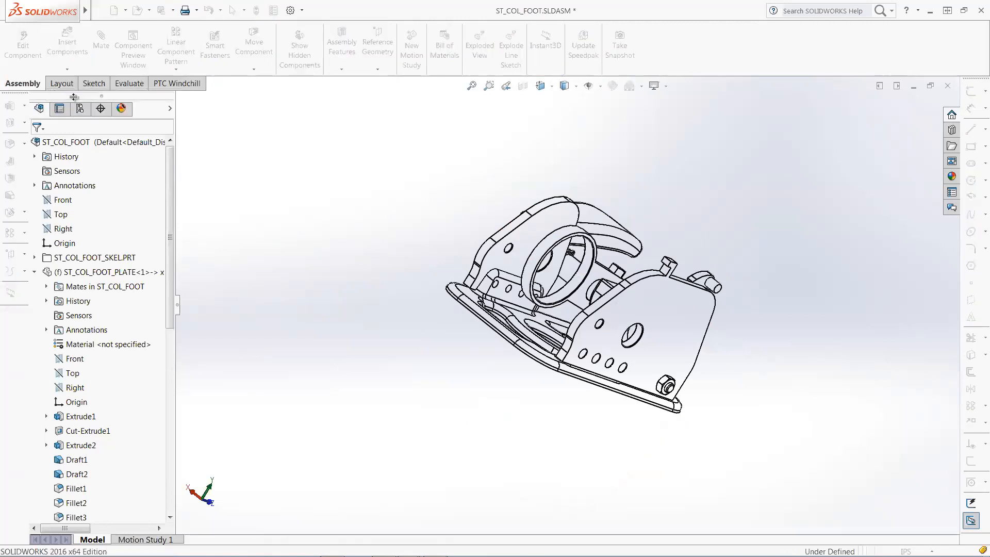
pyautogui.moveTo(280, 199); pyautogui.dragTo(478, 519, button='middle')
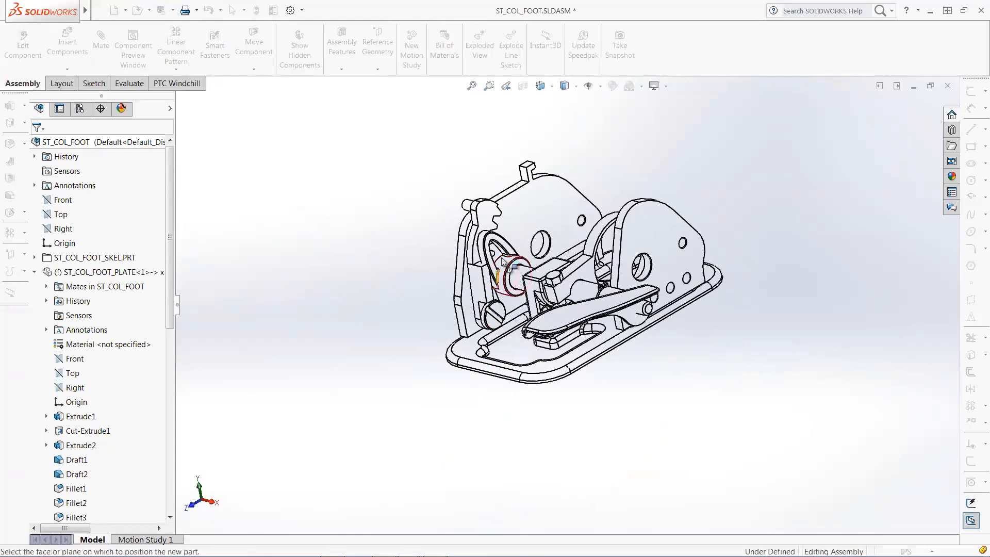
pyautogui.click(543, 216)
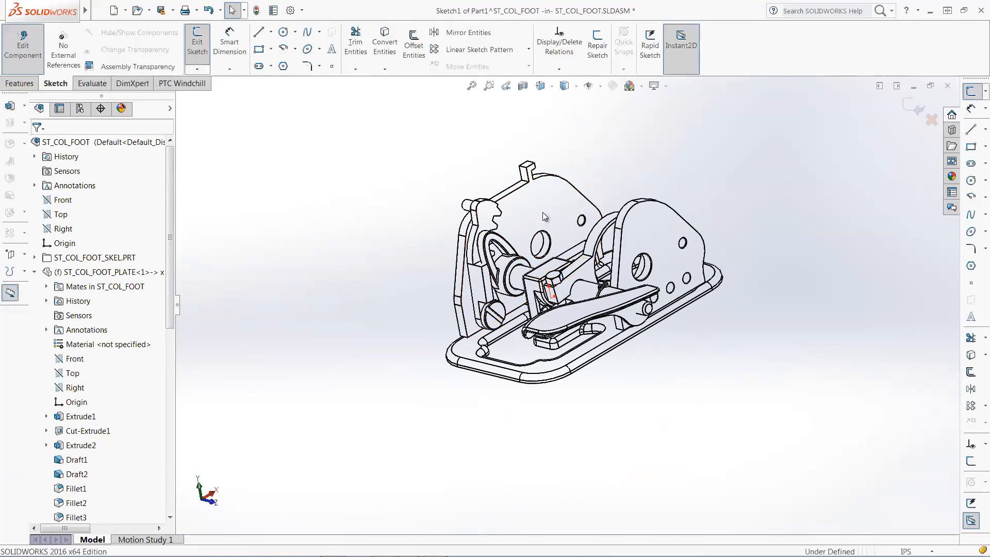
# - Sketch a circle of about 0.125 in radius over the side plate's small upper hole and finish the sketch
pyautogui.click(283, 32)
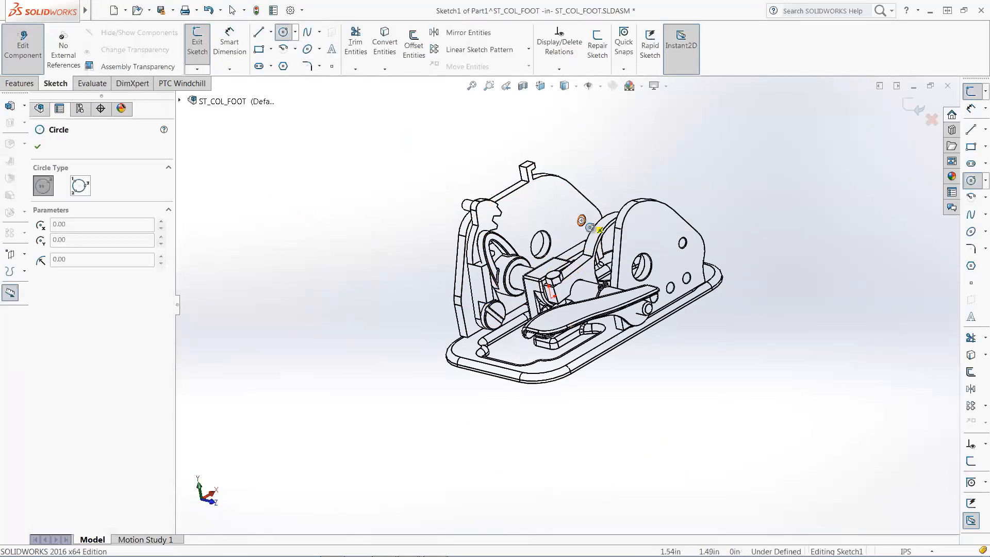
pyautogui.scroll(2, 587, 225)
pyautogui.scroll(-4, 589, 261)
pyautogui.scroll(-6, 567, 279)
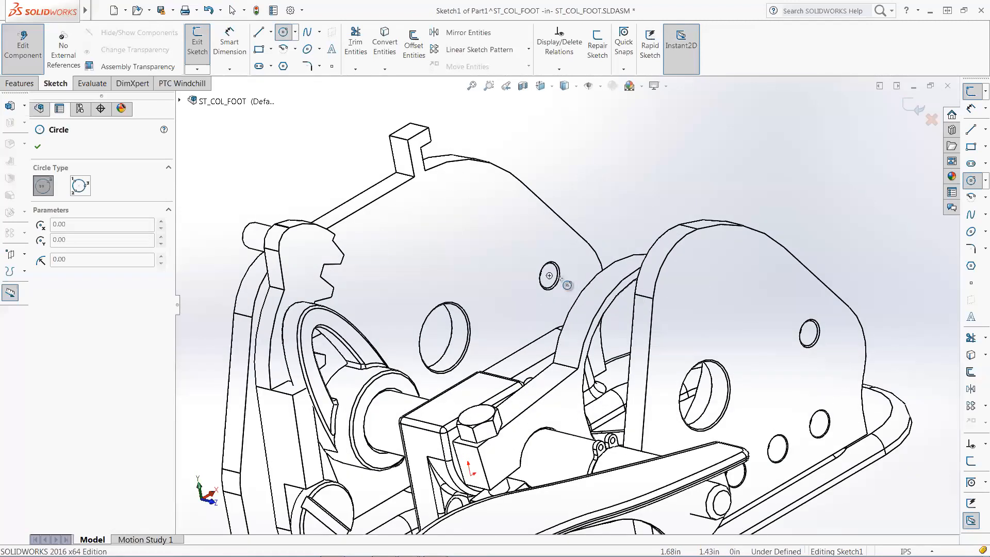
pyautogui.click(556, 283)
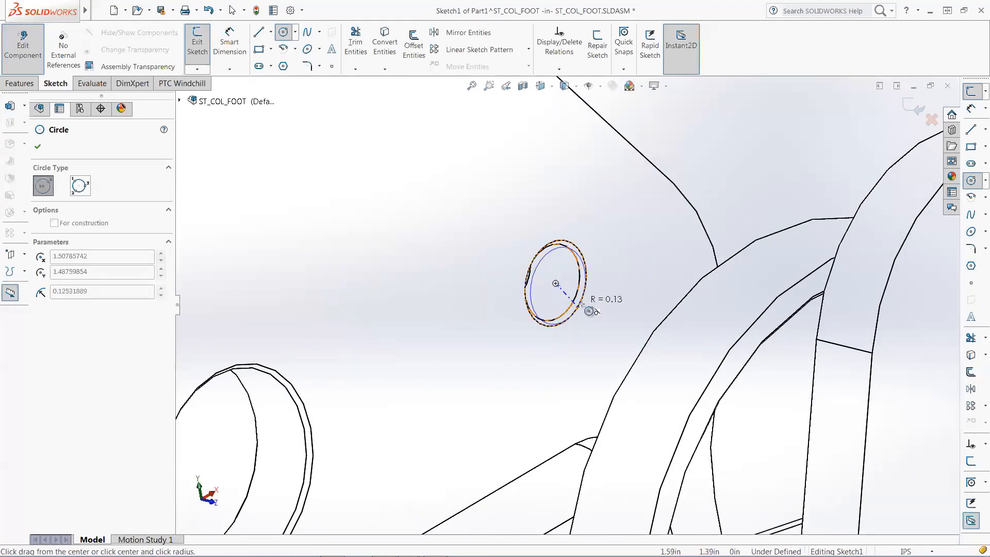
pyautogui.click(580, 305)
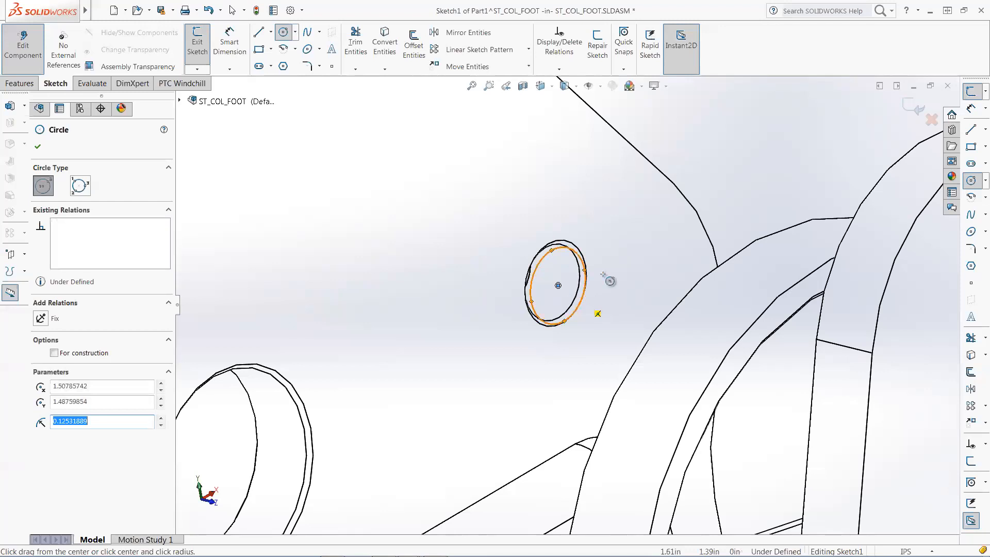
pyautogui.click(919, 109)
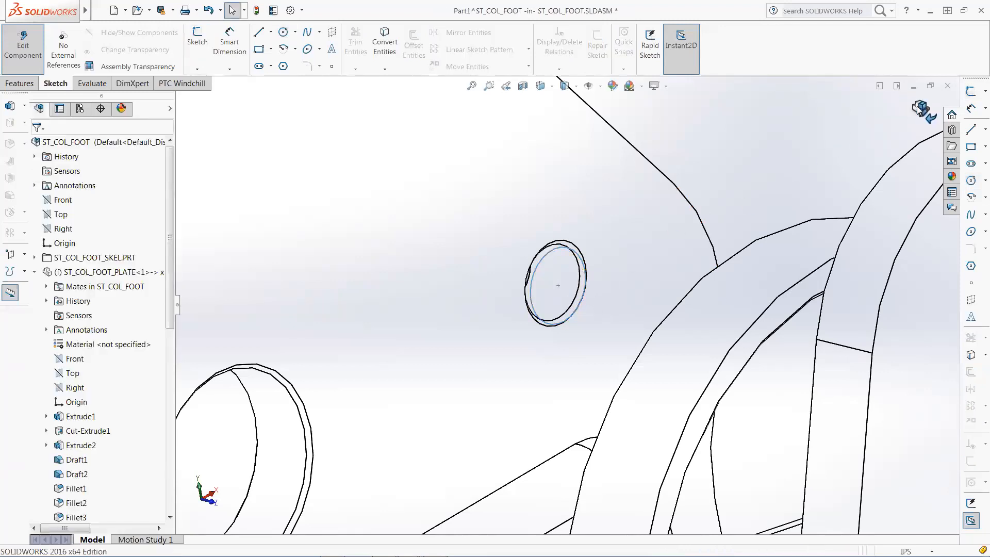
# - Extrude the circle as a boss up to the surface of the opposite side plate and rebuild the assembly
pyautogui.click(19, 84)
pyautogui.click(202, 48)
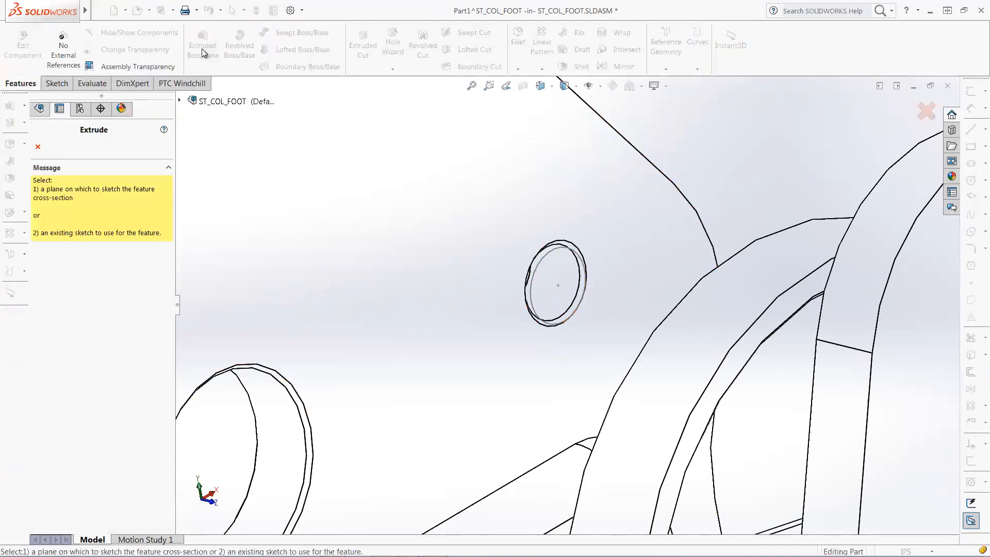
pyautogui.click(541, 263)
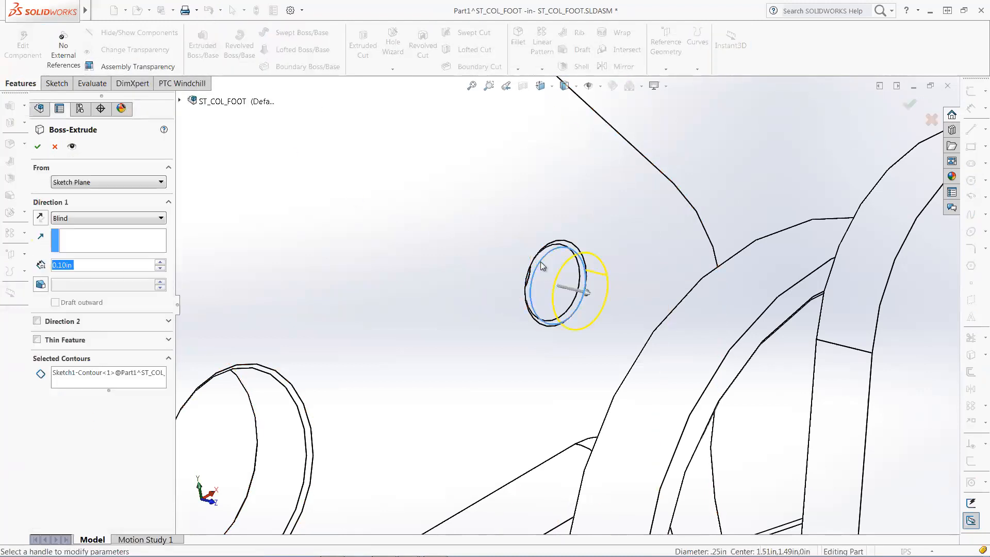
pyautogui.click(162, 221)
pyautogui.click(156, 246)
pyautogui.scroll(3, 351, 276)
pyautogui.moveTo(351, 276); pyautogui.dragTo(619, 288, button='middle')
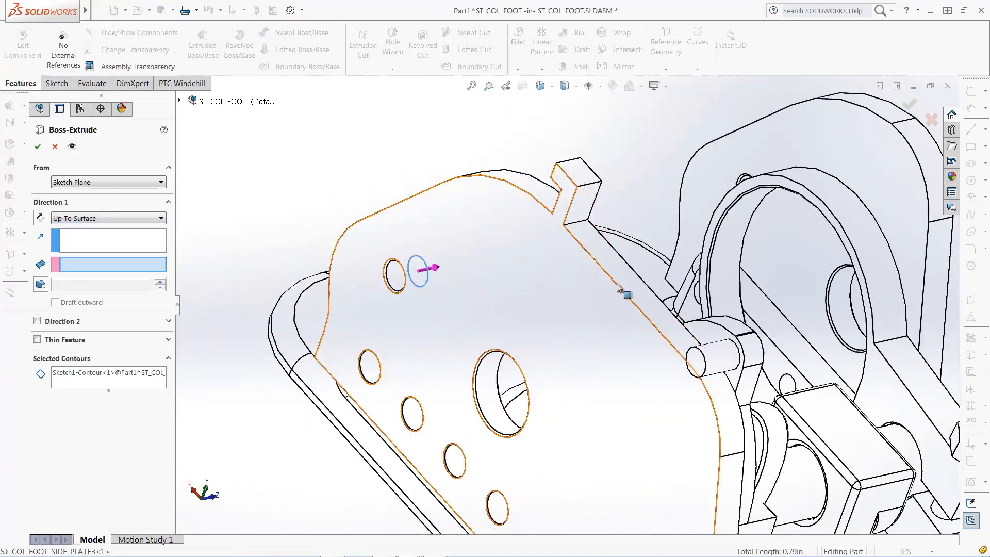
pyautogui.click(713, 184)
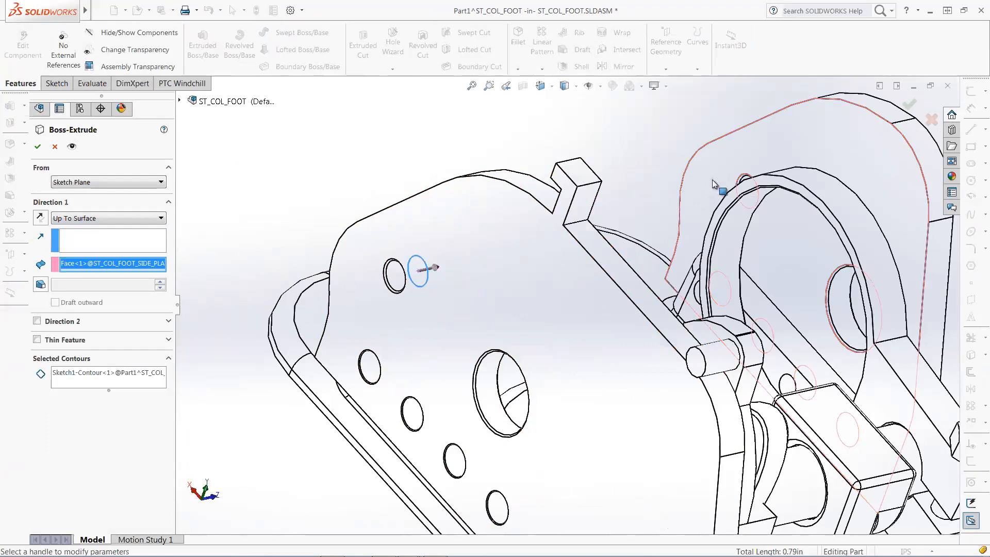
pyautogui.click(909, 106)
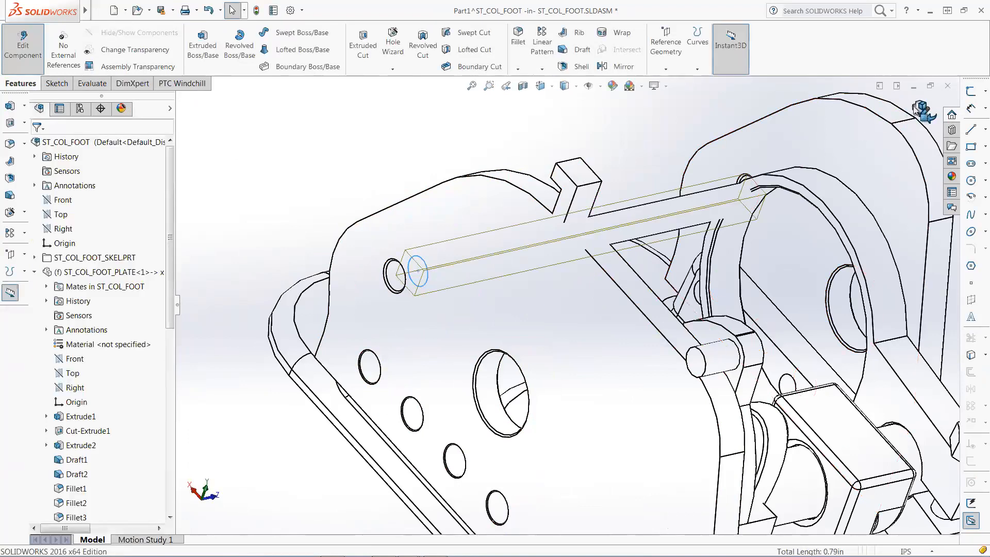
pyautogui.click(918, 111)
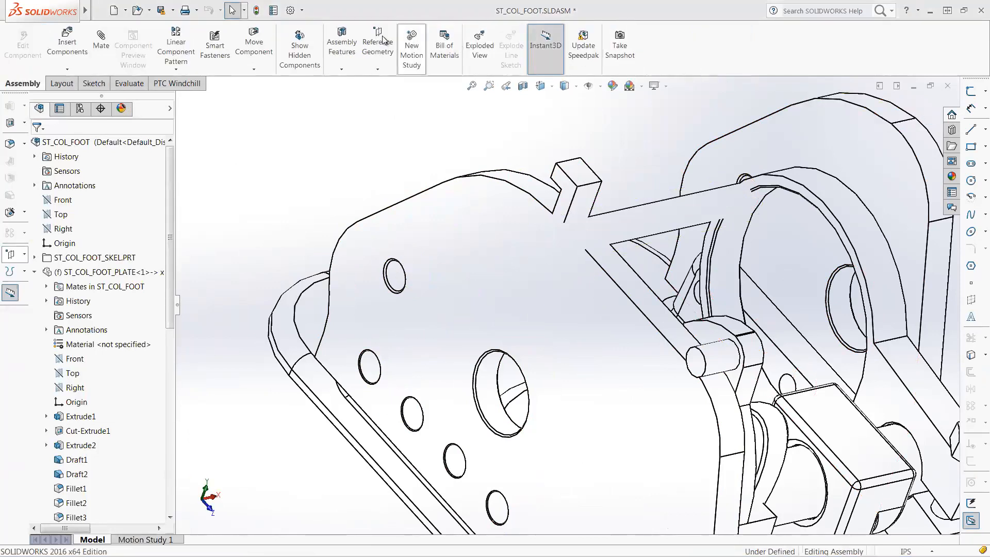
pyautogui.click(261, 13)
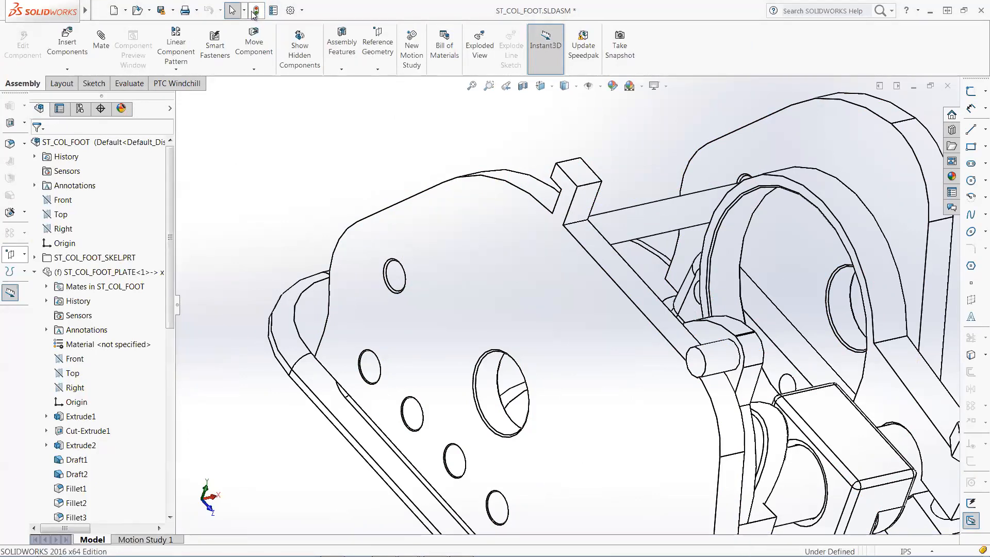
# - Open the new Part1^ST_COL_FOOT component from the assembly in its own window
pyautogui.moveTo(170, 168); pyautogui.dragTo(178, 389)
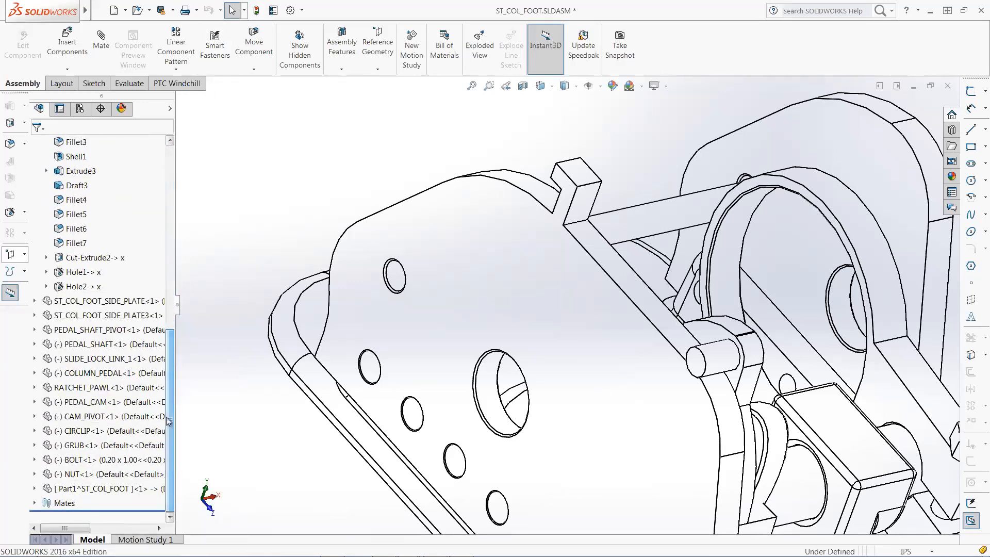
pyautogui.rightClick(115, 492)
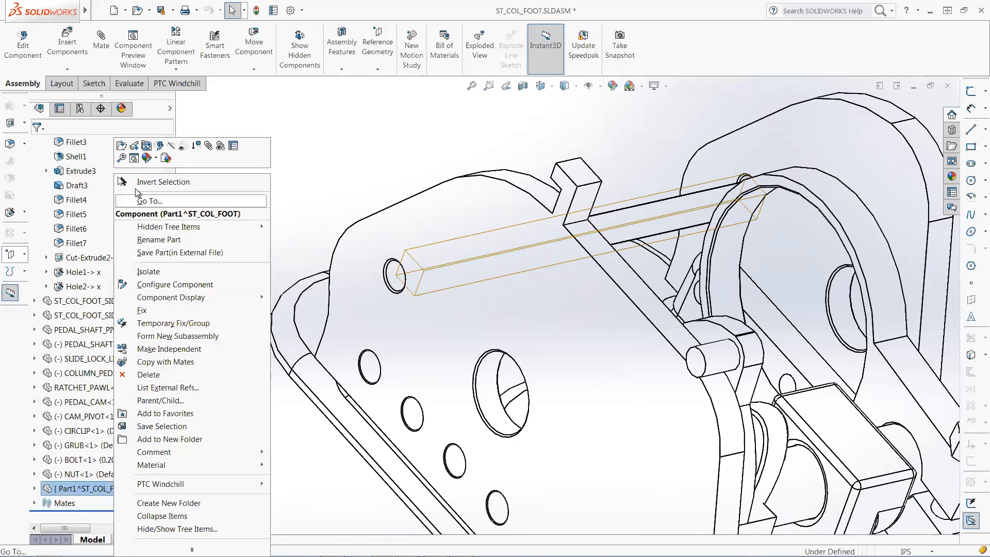
pyautogui.click(122, 145)
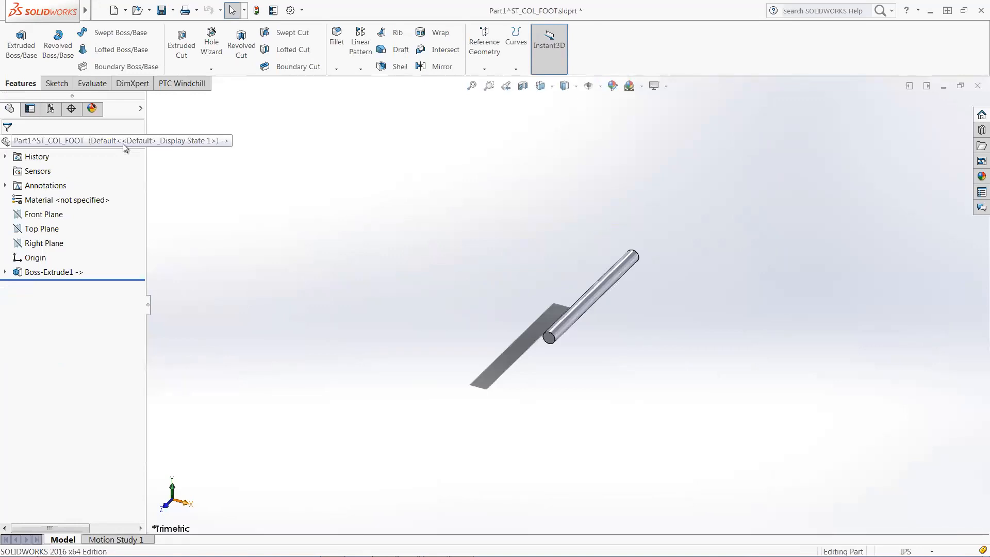
pyautogui.moveTo(81, 16)
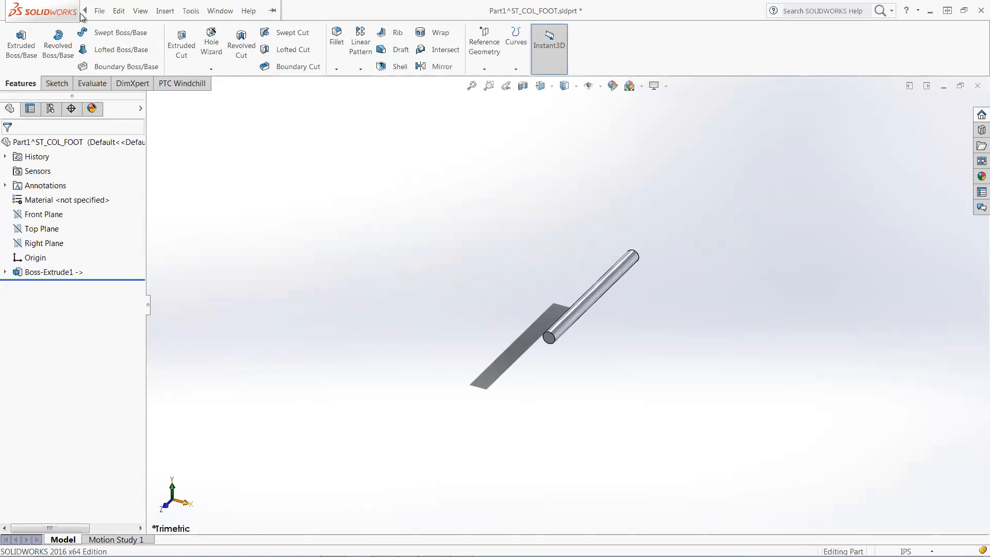
# - Add a custom text property named Material with the value TBD to the new part's file properties
pyautogui.click(99, 12)
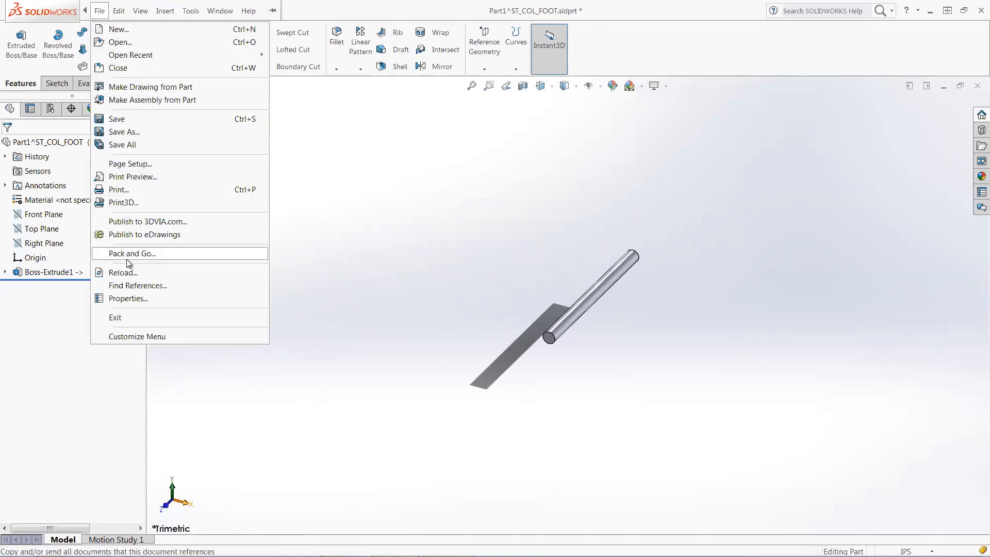
pyautogui.click(129, 300)
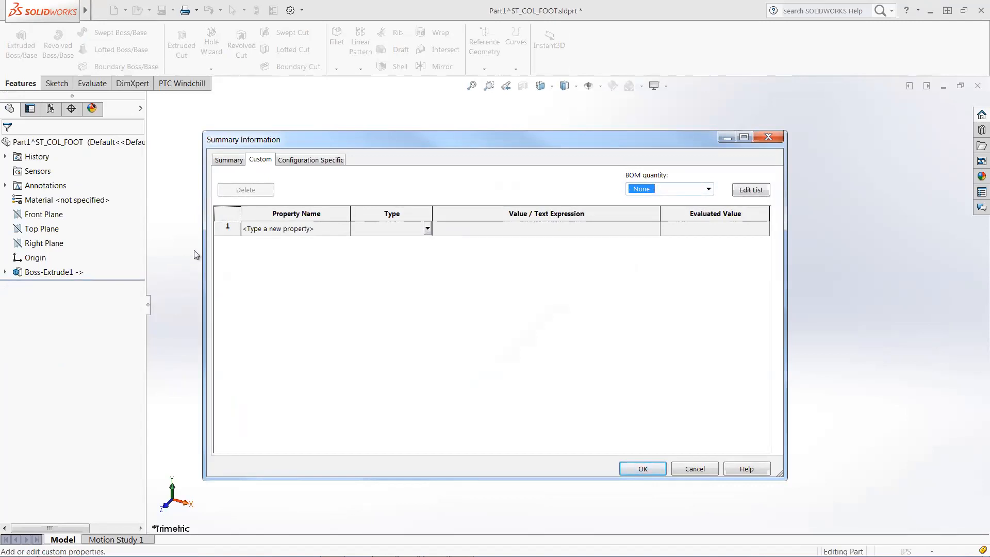
pyautogui.click(261, 229)
pyautogui.write('Material')
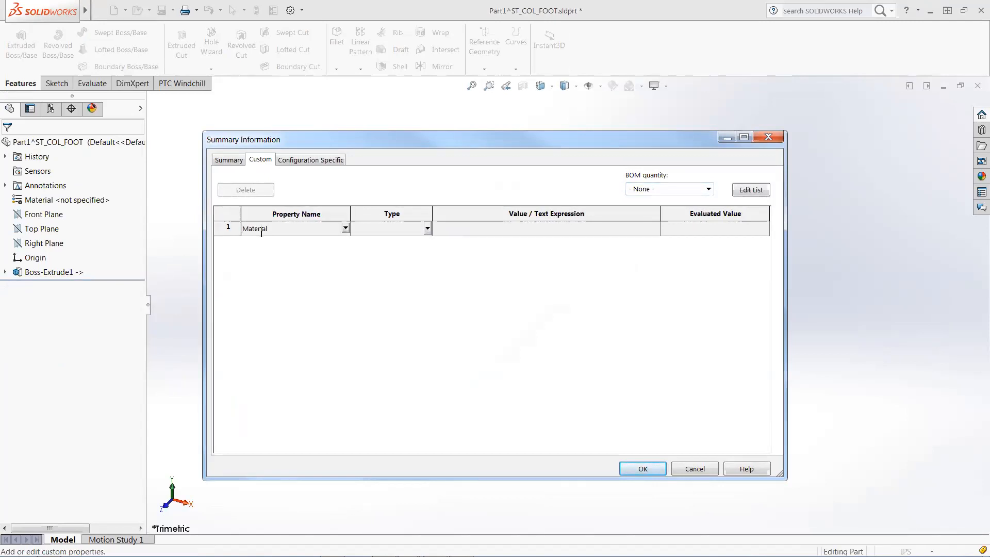
pyautogui.press('Tab')
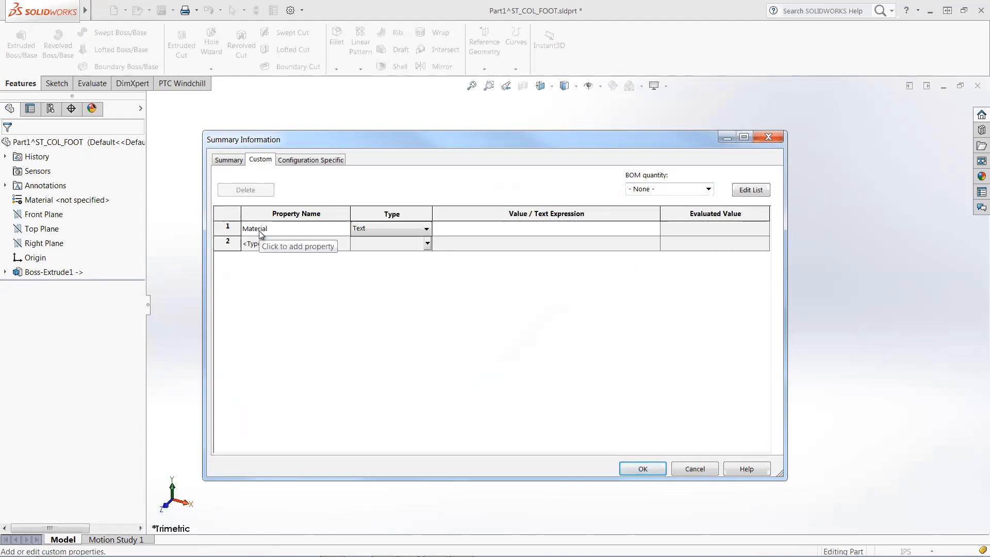
pyautogui.click(450, 228)
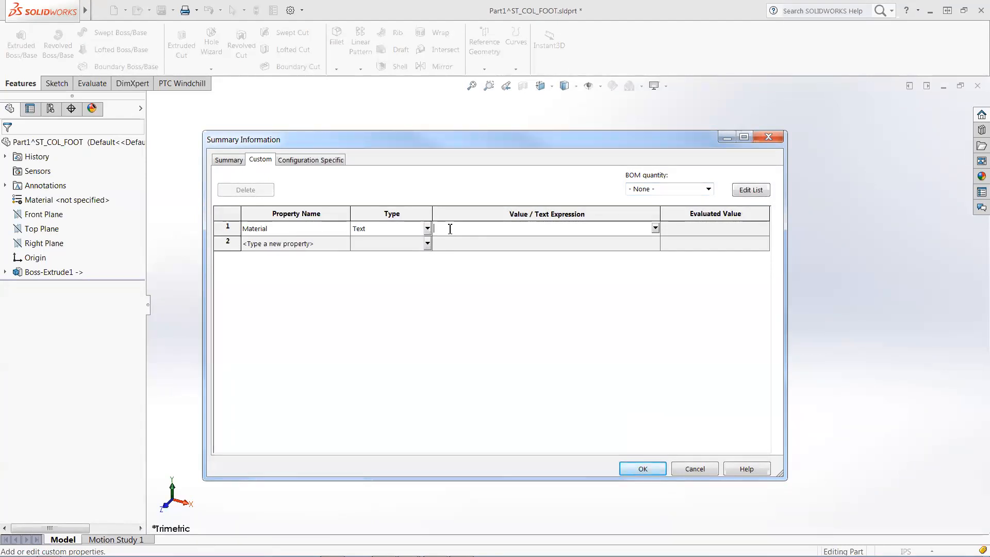
pyautogui.write('TBD')
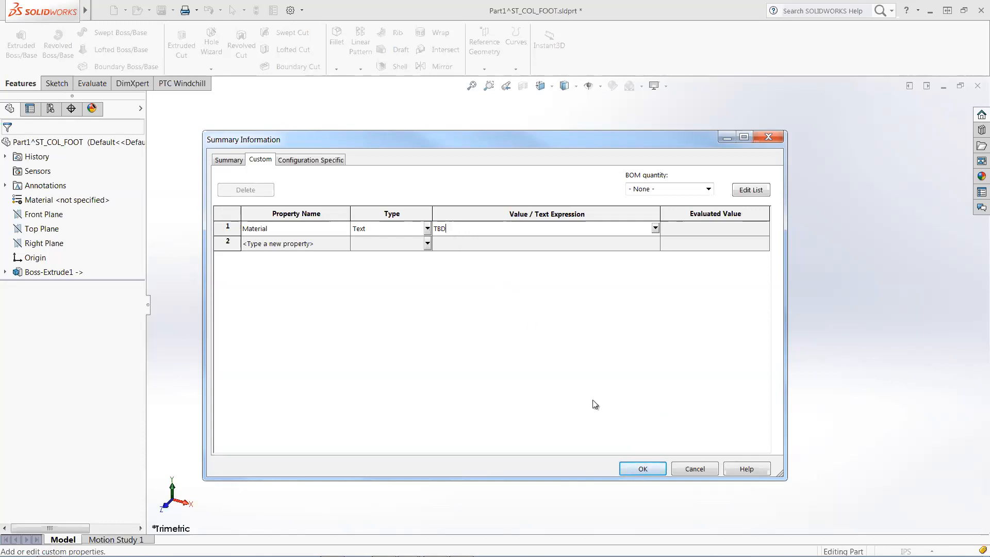
pyautogui.click(637, 468)
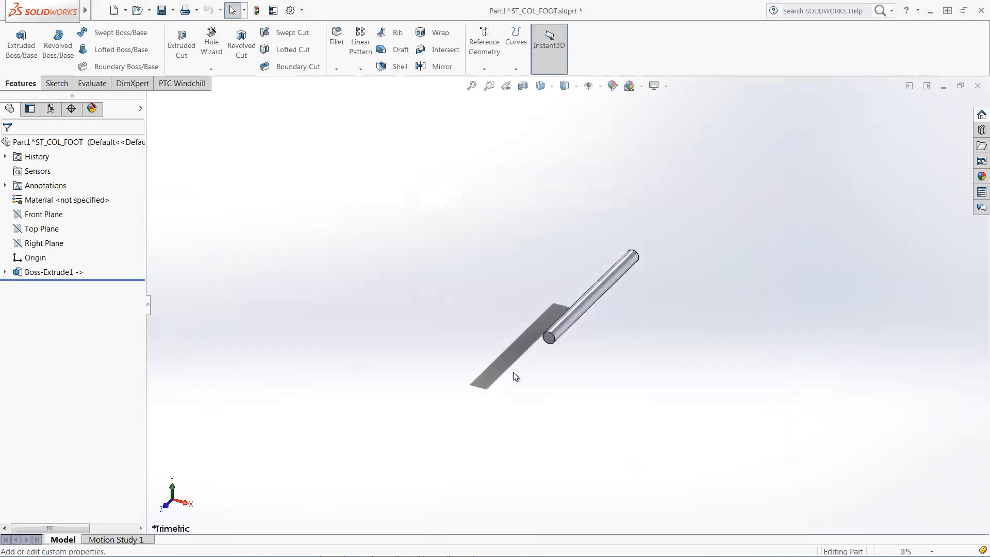
# - Save the new part to the Windchill workspace, resolving the conflict by checking out the ST_COL_FOOT assembly
pyautogui.click(178, 84)
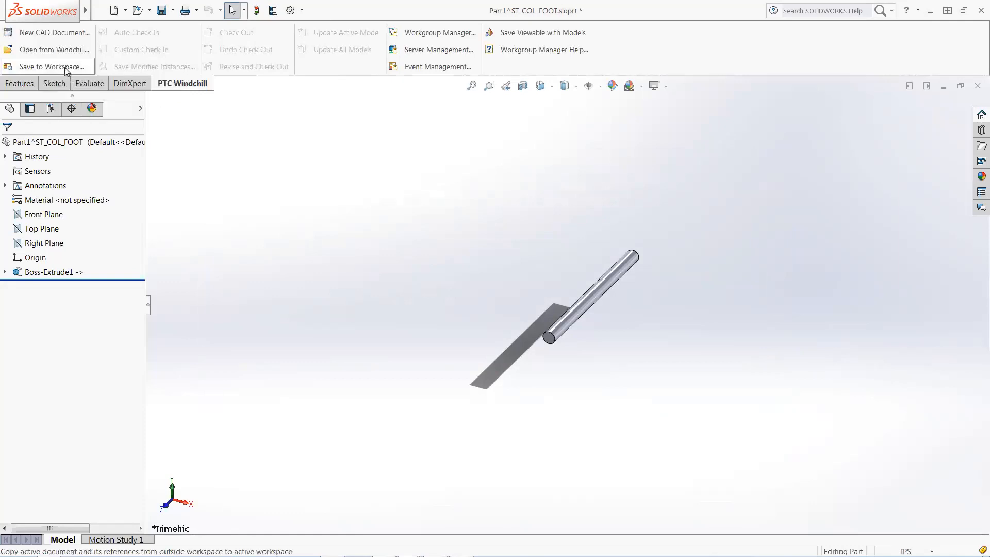
pyautogui.click(52, 67)
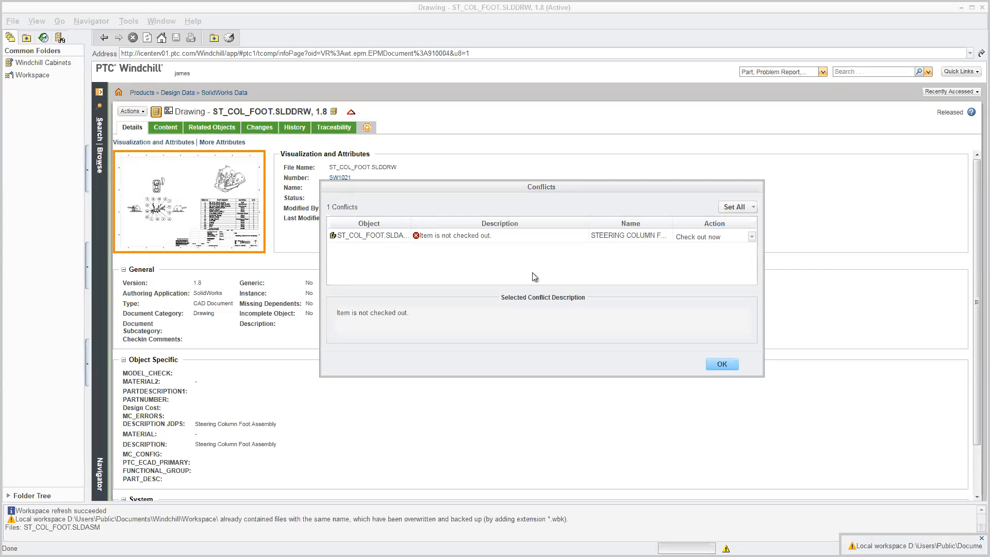
pyautogui.click(721, 364)
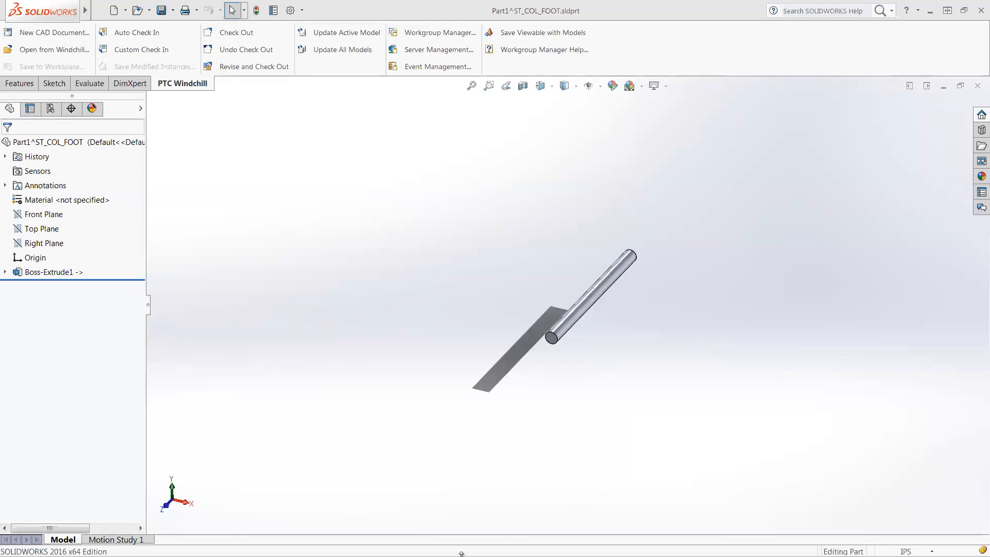
# - Switch to the ST_COL_FOOT drawing and custom check it in with its modified and new dependents, saving and checking it out when asked
pyautogui.moveTo(461, 555)
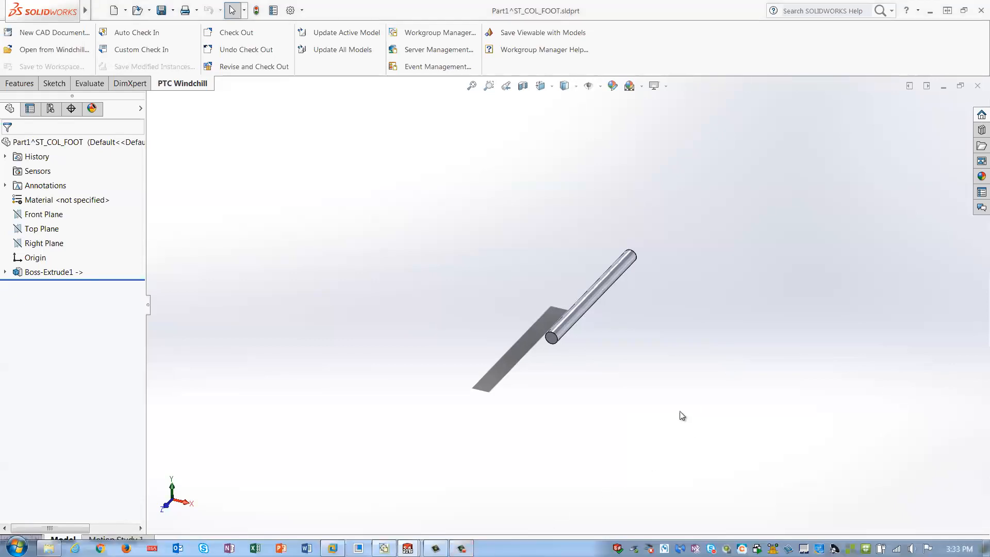
pyautogui.click(412, 551)
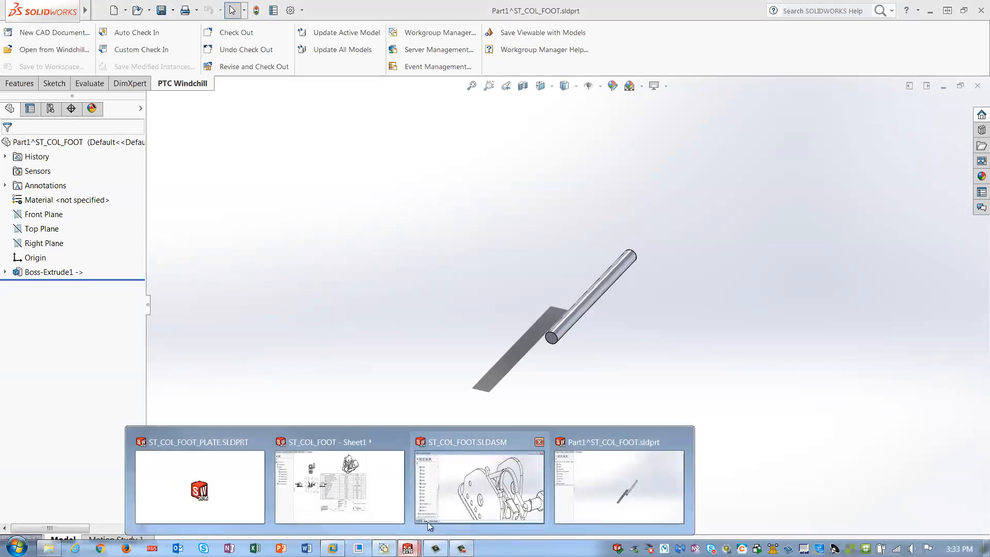
pyautogui.click(379, 497)
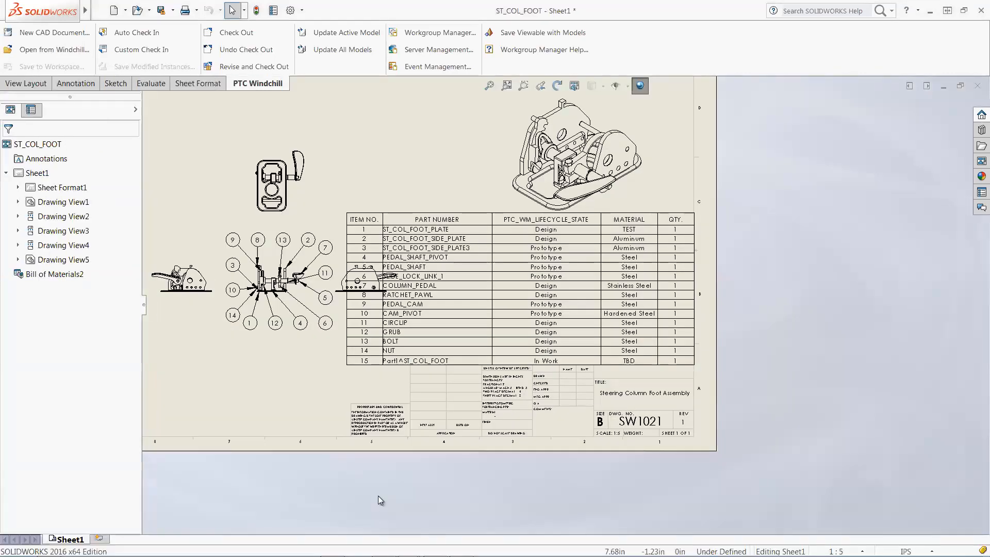
pyautogui.click(140, 50)
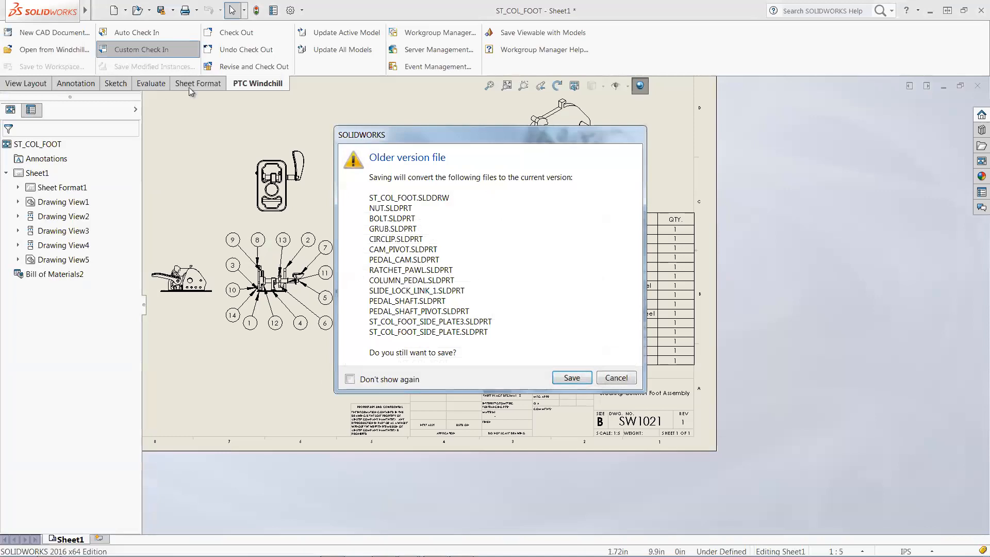
pyautogui.click(572, 377)
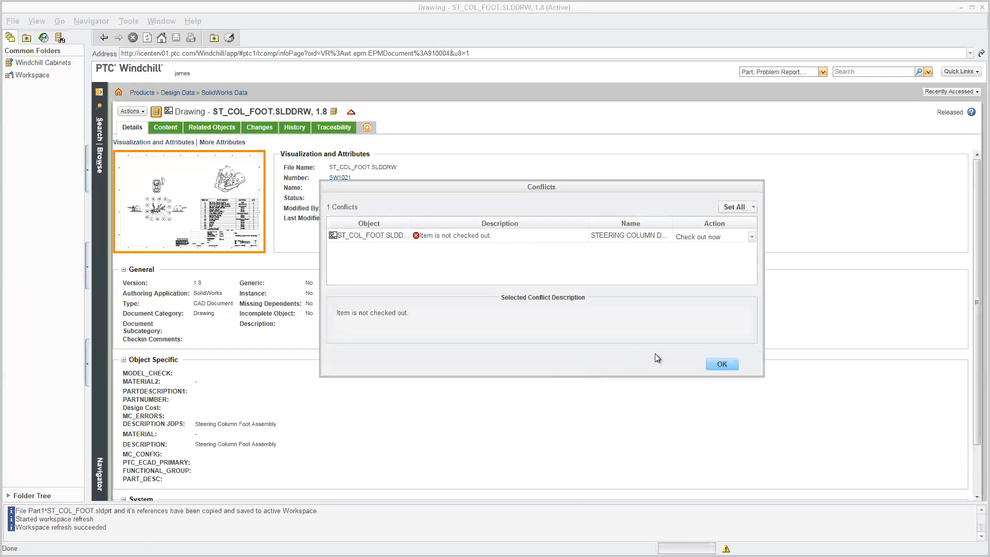
pyautogui.click(718, 363)
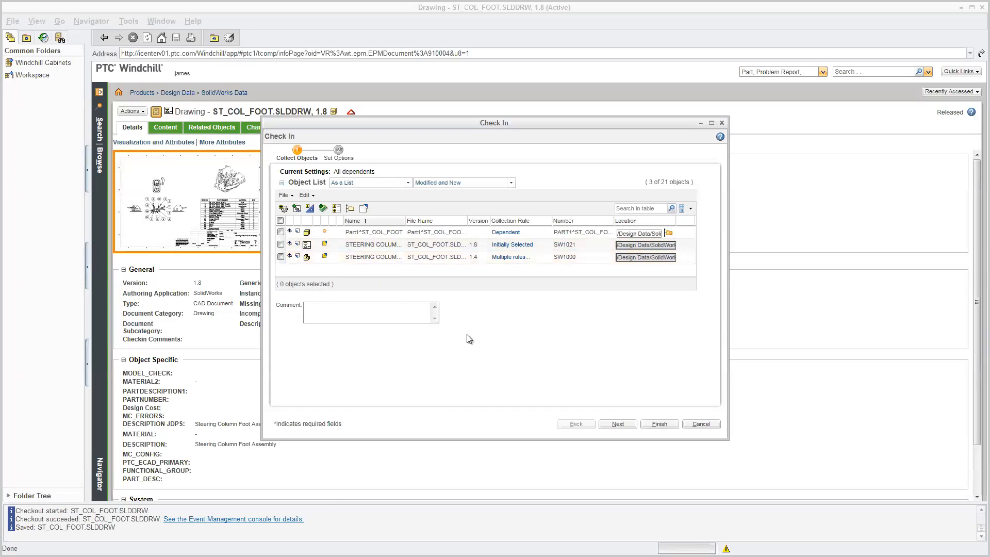
pyautogui.click(619, 423)
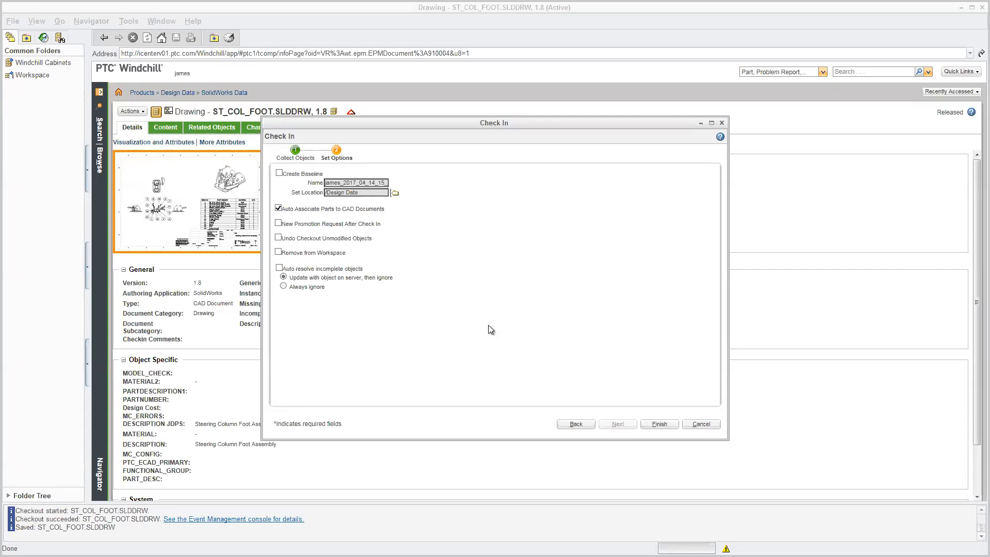
pyautogui.click(659, 423)
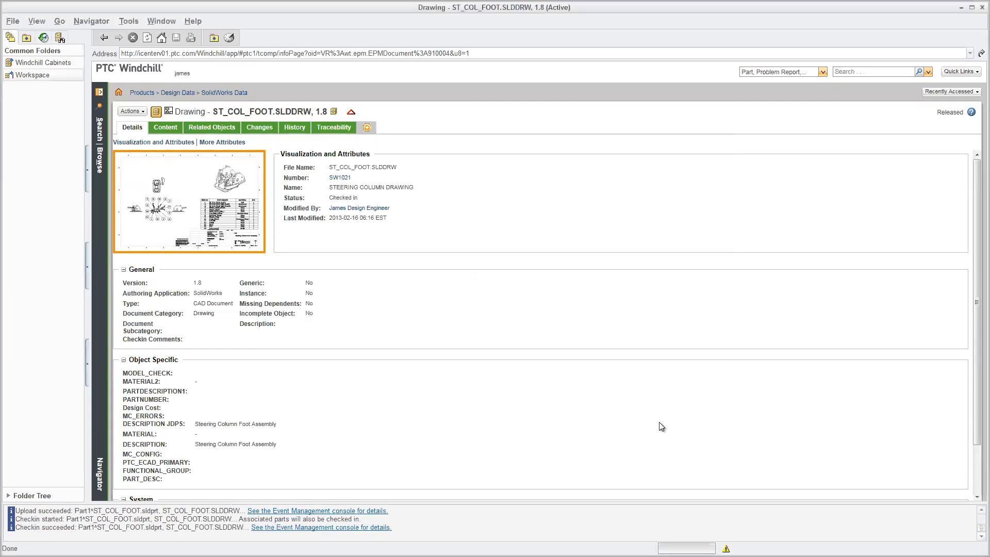
# - Open the information page of assembly SW1000 from the home page updates and examine the new rod in its 3D thumbnail
pyautogui.click(118, 94)
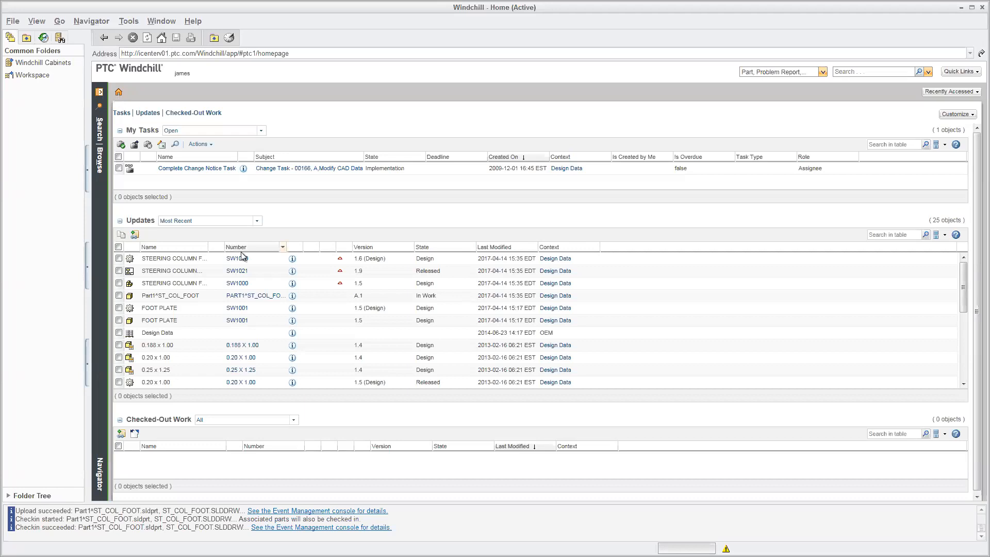
pyautogui.click(292, 285)
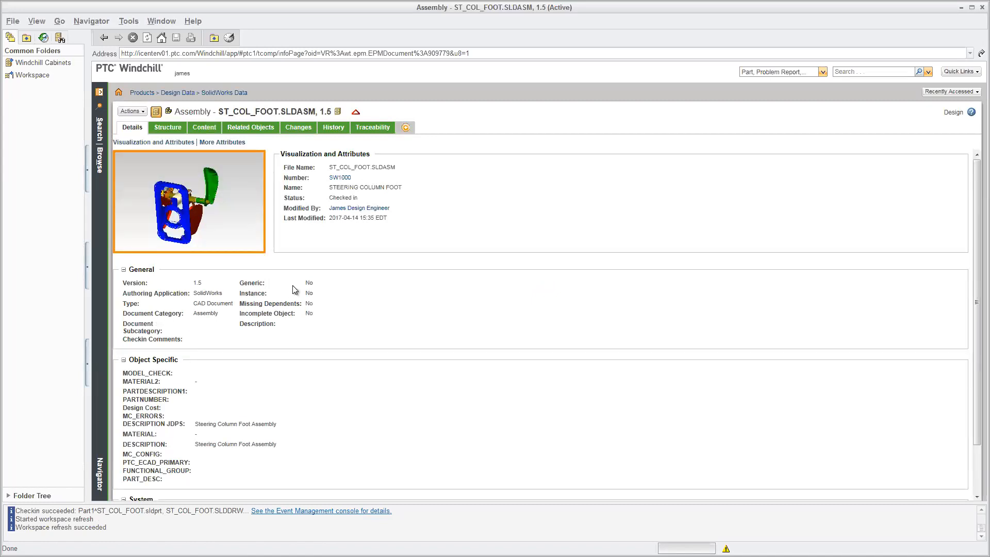
pyautogui.moveTo(245, 203); pyautogui.dragTo(178, 230)
pyautogui.scroll(5, 178, 231)
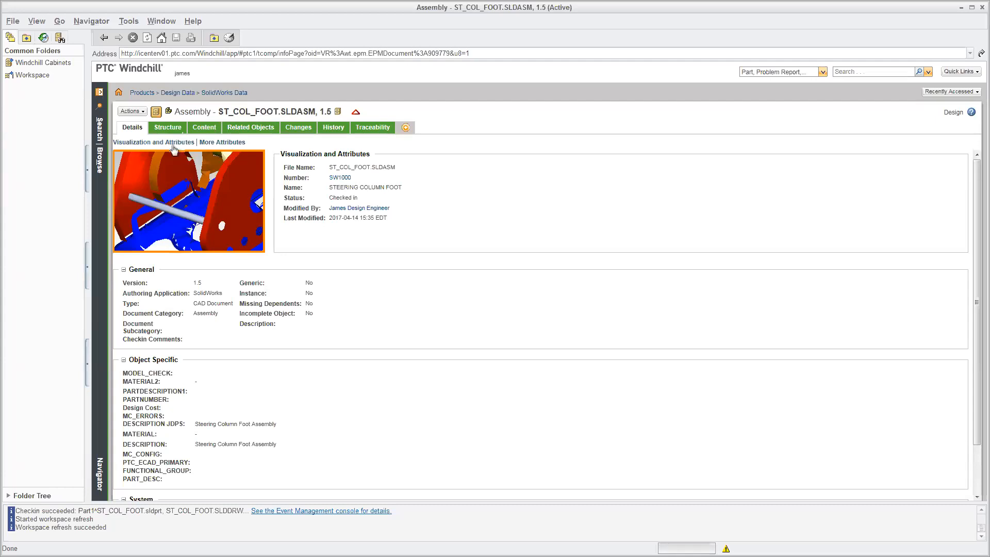
# - View the assembly's structure with its 3D visualization and highlight the new rod between the side plates
pyautogui.click(180, 129)
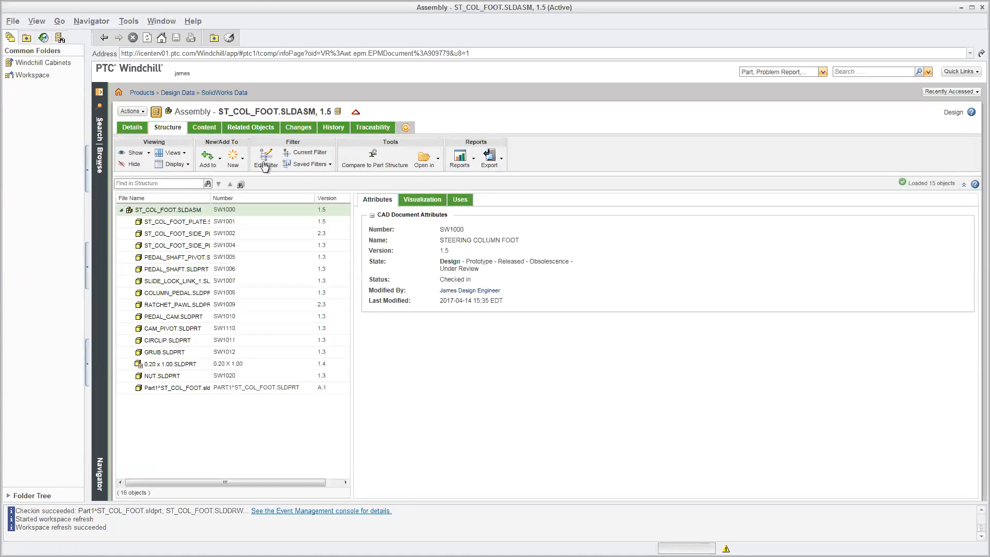
pyautogui.click(420, 203)
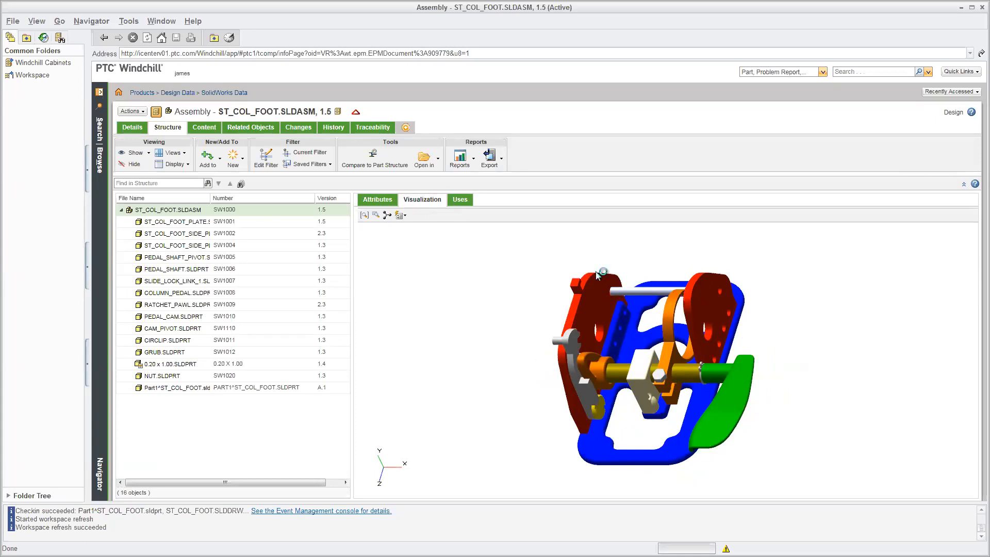
pyautogui.click(634, 292)
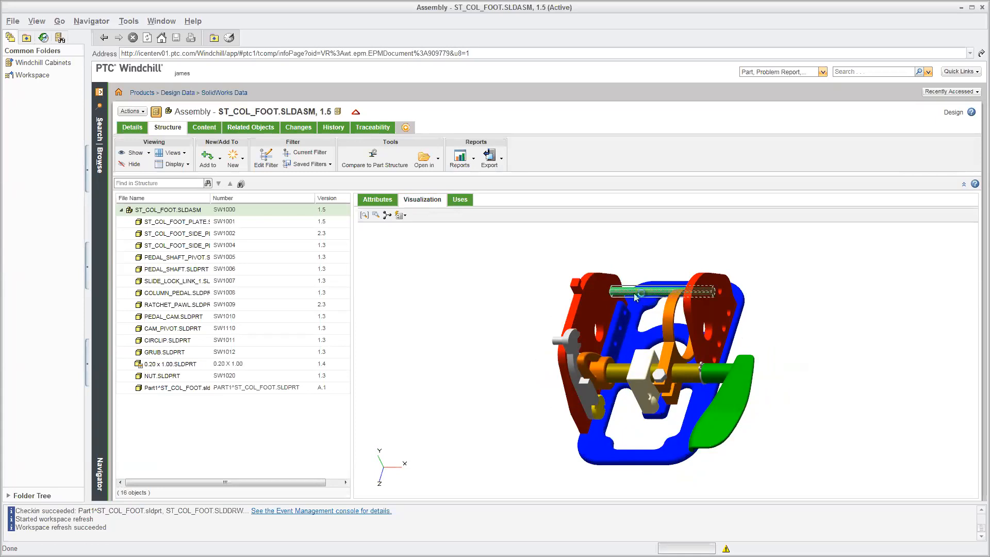
pyautogui.click(476, 291)
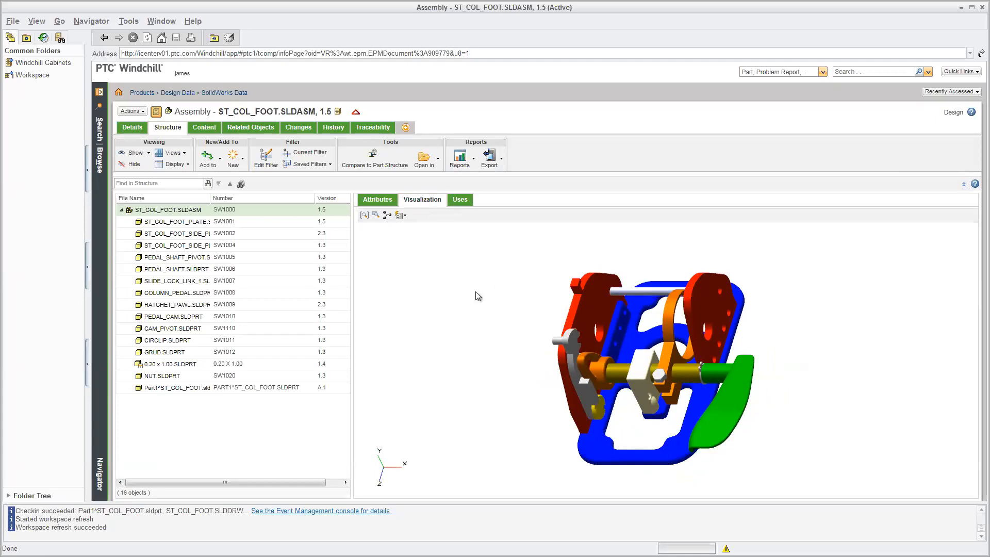
# - Open the information page of Part1^ST_COL_FOOT from the structure and review its related objects
pyautogui.rightClick(256, 392)
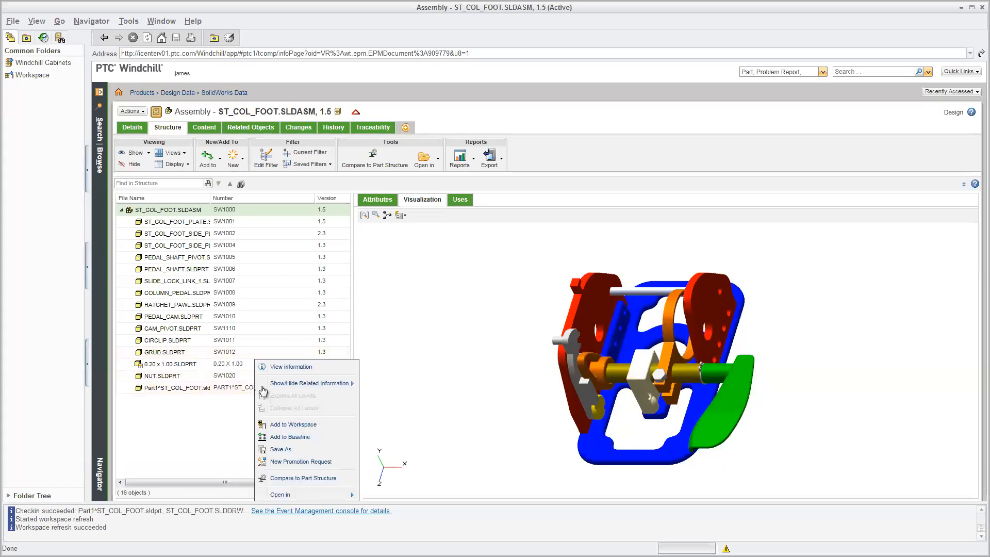
pyautogui.click(281, 367)
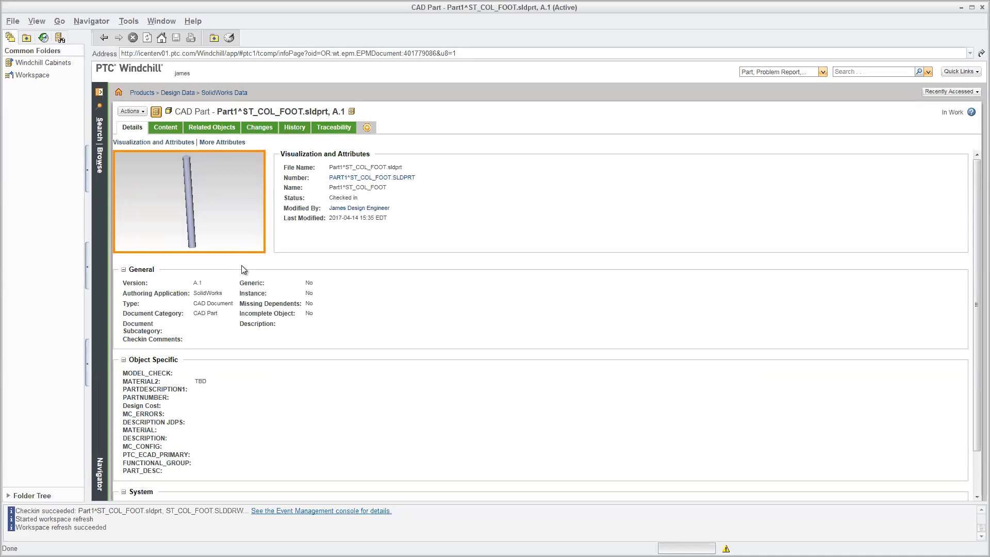
pyautogui.click(225, 131)
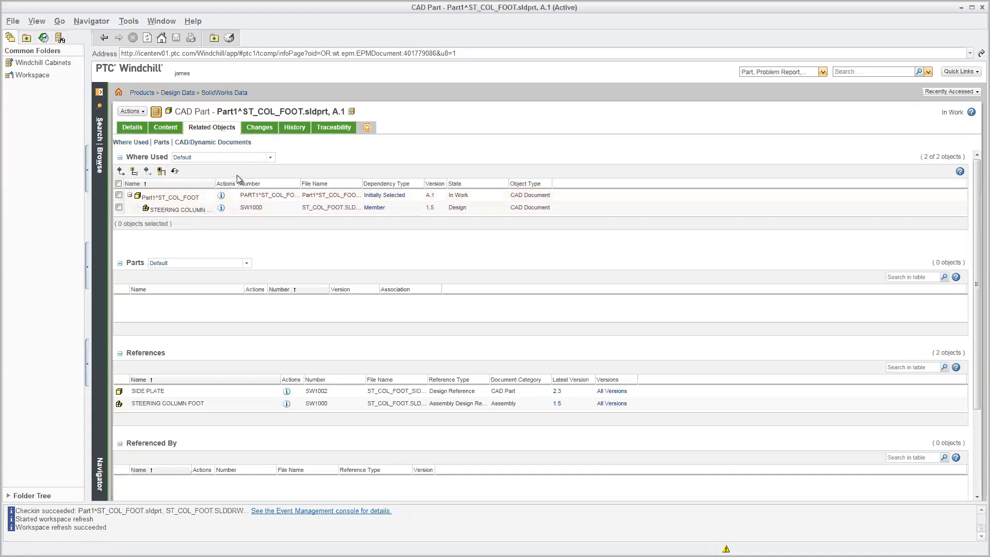
# - Open the parent assembly SW1000 from the where-used list and start a new promotion request for it with the default attributes
pyautogui.click(221, 208)
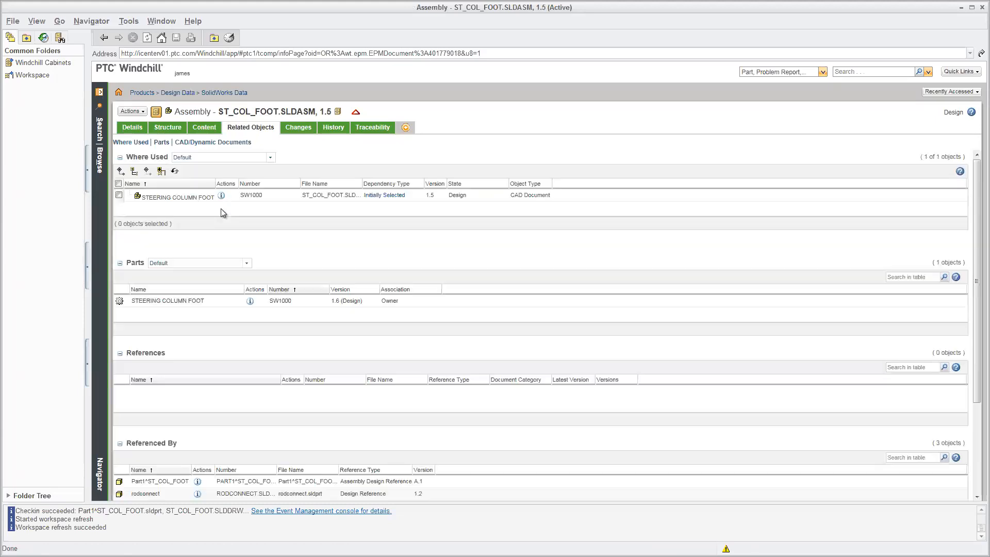
pyautogui.click(131, 112)
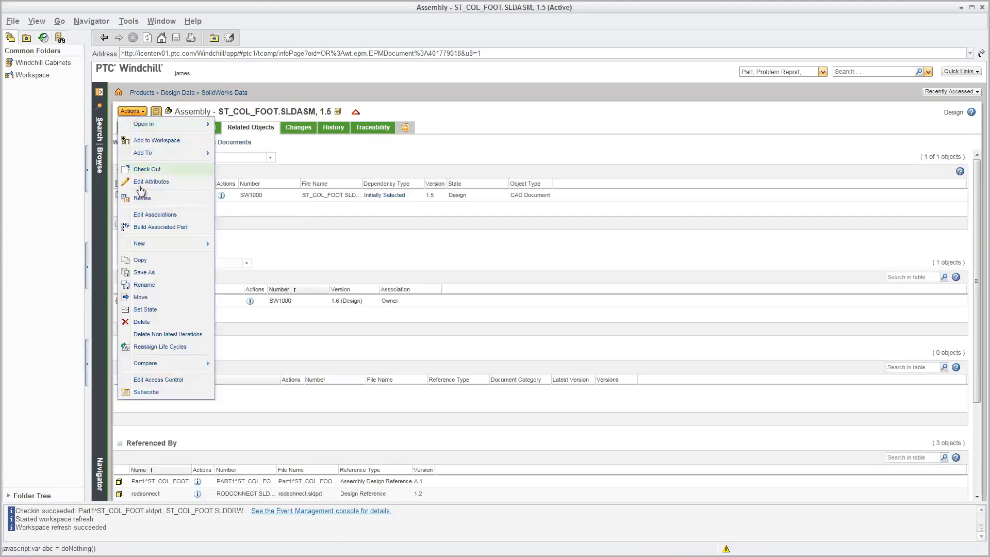
pyautogui.moveTo(146, 246)
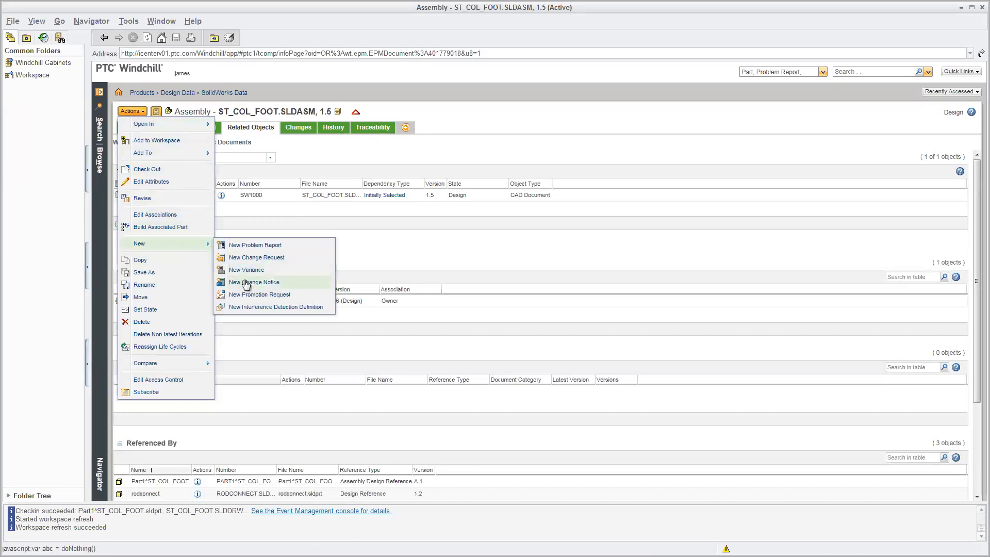
pyautogui.click(250, 295)
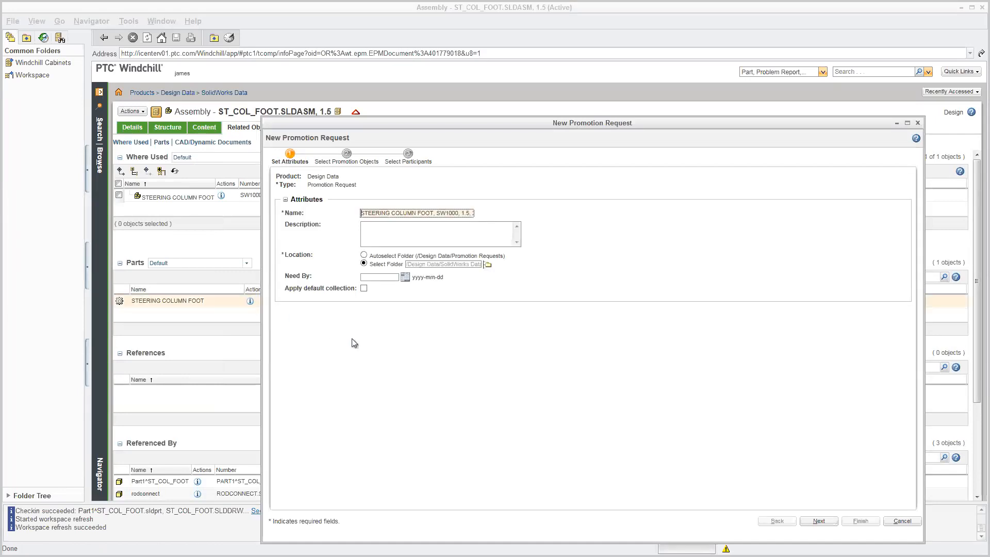
pyautogui.click(819, 521)
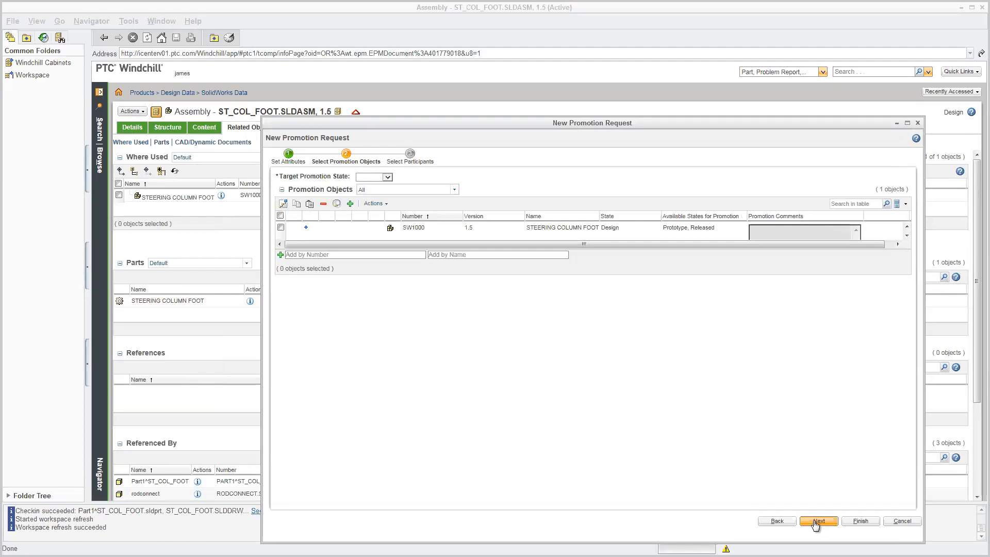
# - Collect all required dependents of assembly SW1000 and add them to the promotion objects
pyautogui.click(281, 228)
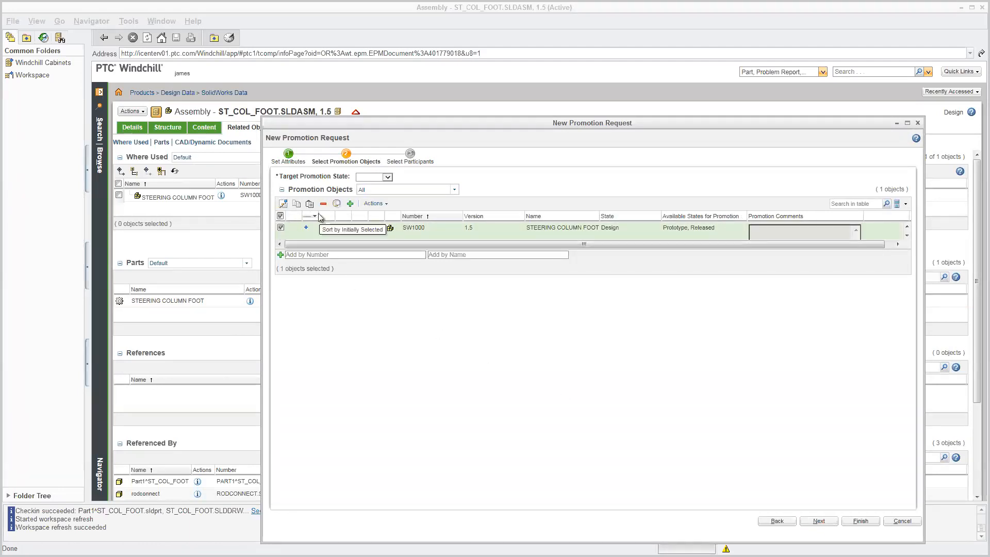
pyautogui.click(336, 203)
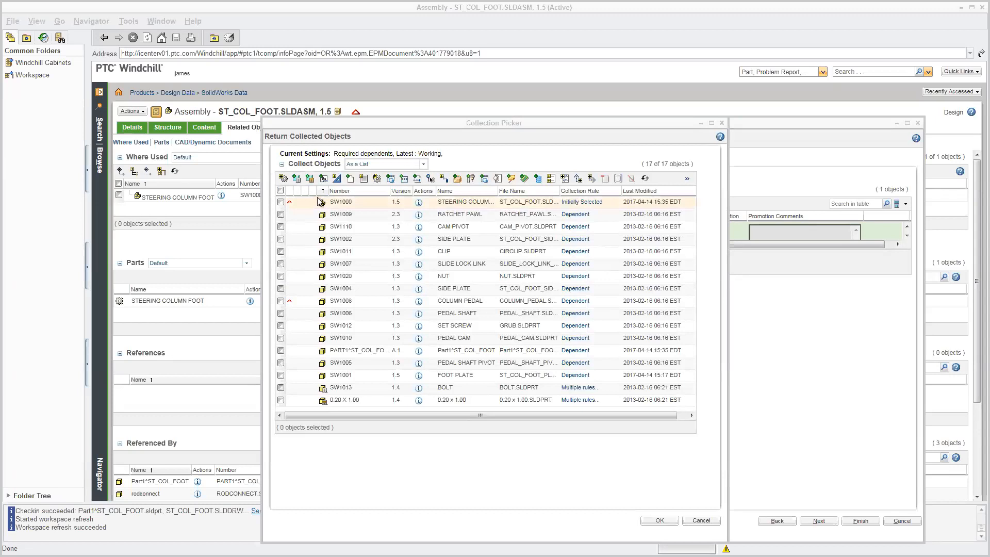
pyautogui.click(281, 189)
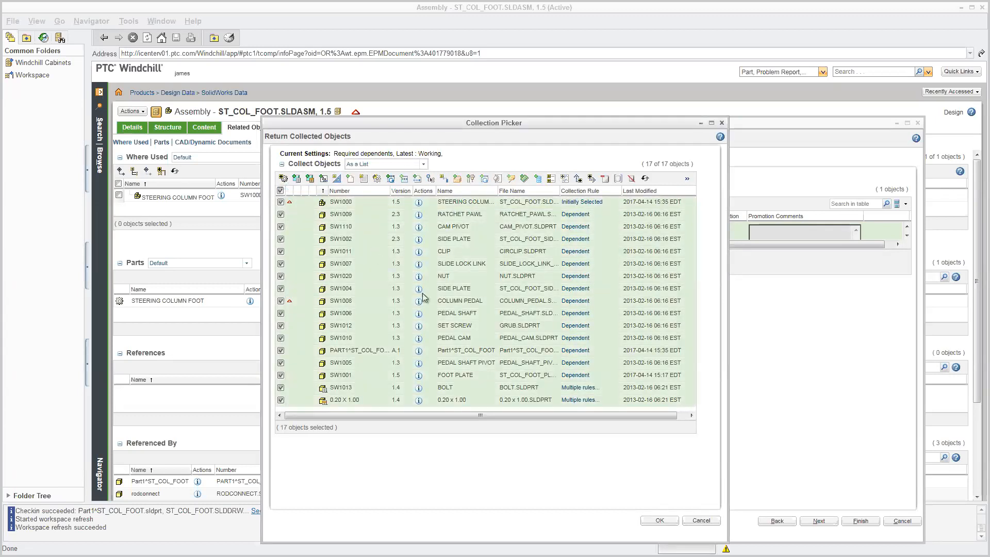
pyautogui.click(660, 520)
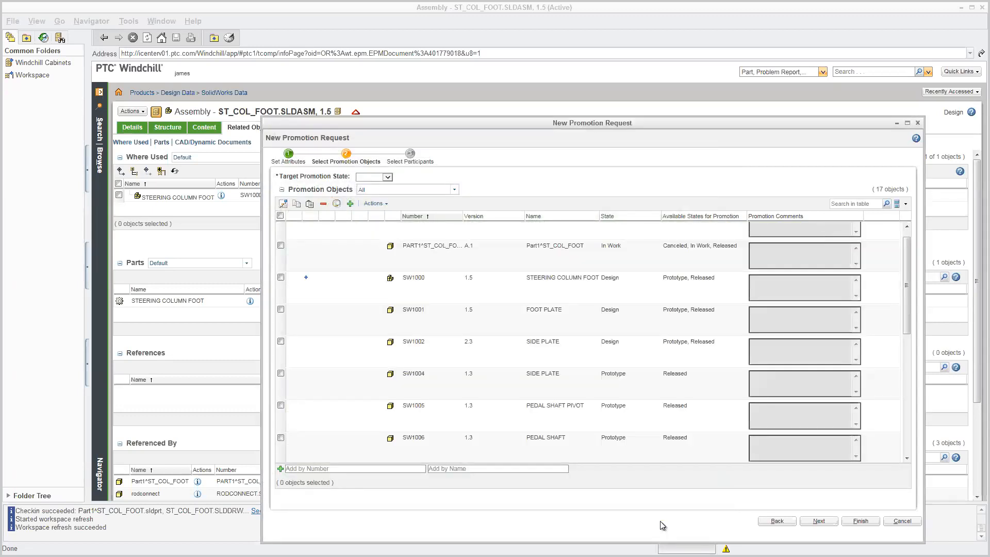
# - Set the target promotion state to Released, mark all collected objects for promotion and proceed to participant selection
pyautogui.click(280, 215)
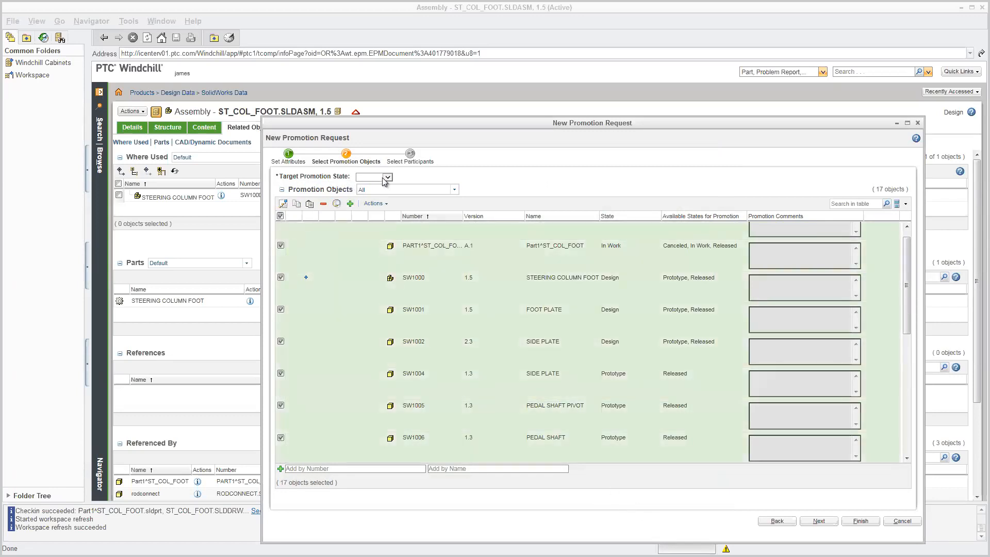
pyautogui.click(376, 177)
pyautogui.click(364, 215)
pyautogui.click(284, 203)
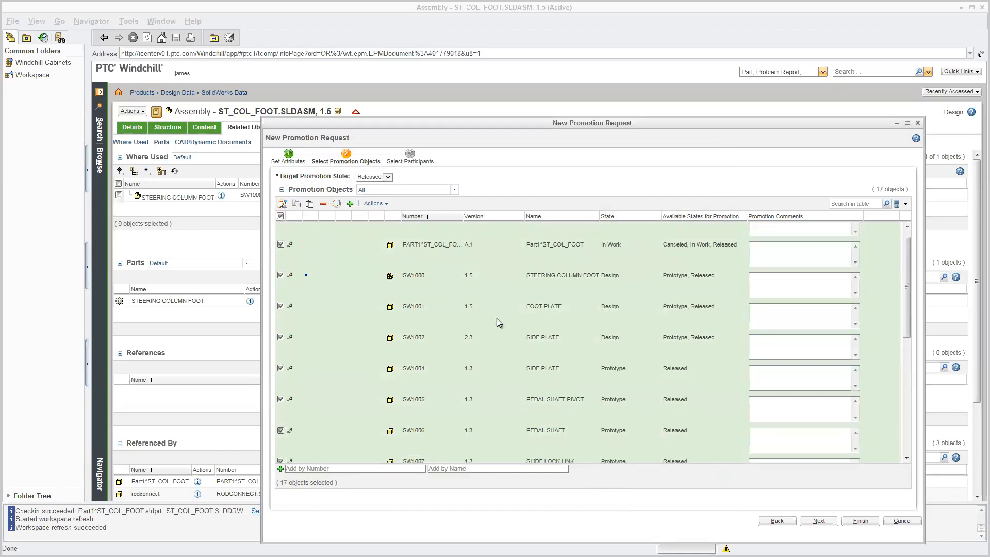
pyautogui.click(824, 525)
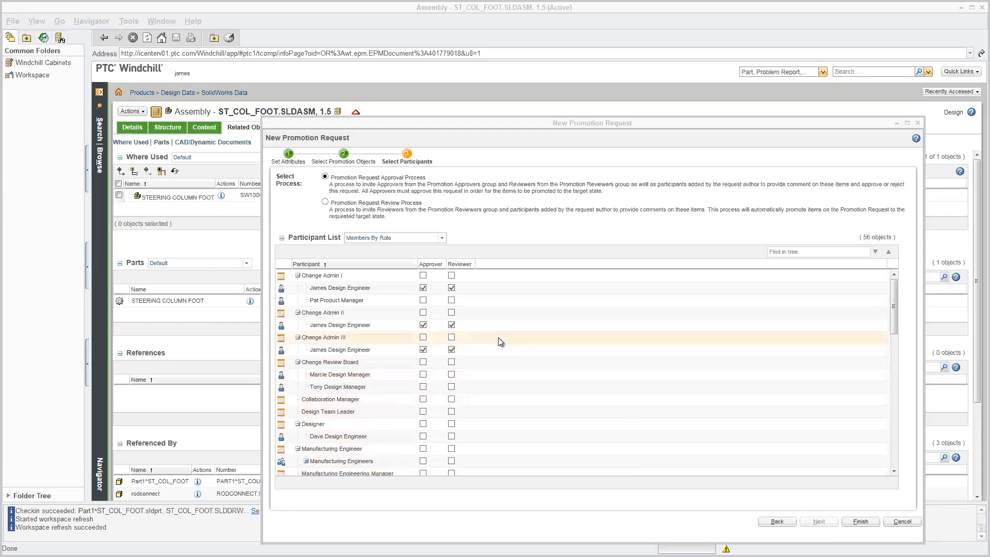
# - Add the Product Manager under Change Admin I as a reviewer and submit the promotion request with the approval process
pyautogui.click(451, 300)
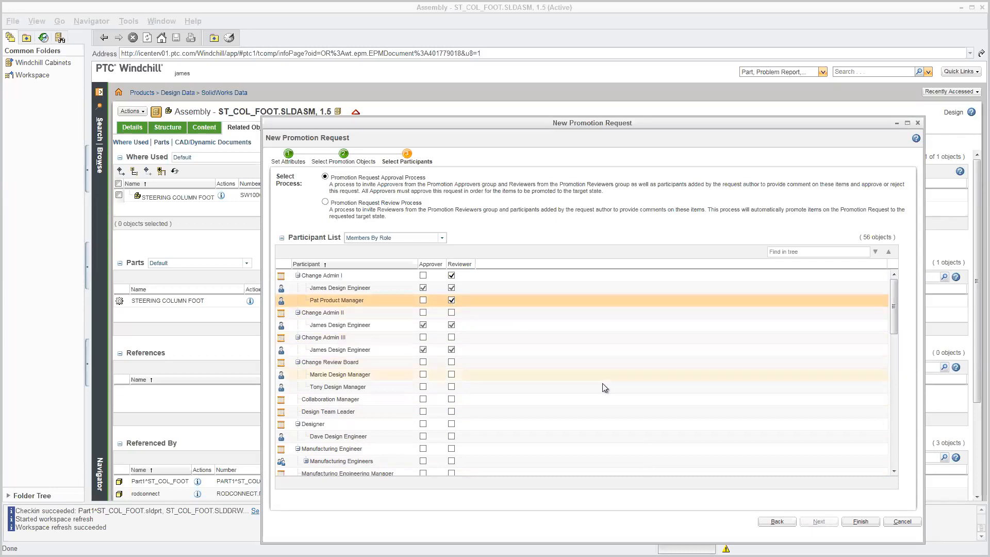
pyautogui.click(859, 521)
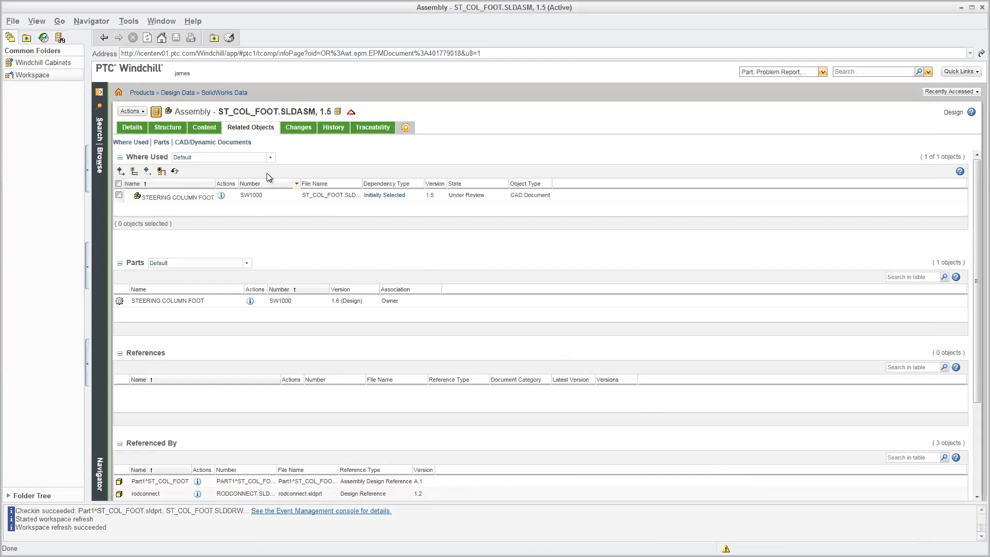
# - Open the Approve Promotion Request task from the home page and review its promotion objects and details
pyautogui.click(118, 92)
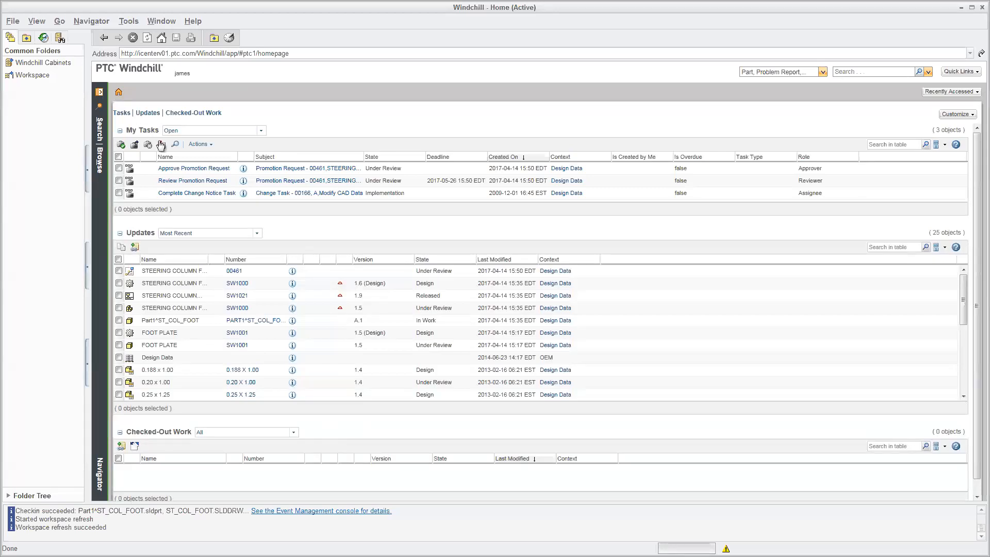
pyautogui.click(179, 169)
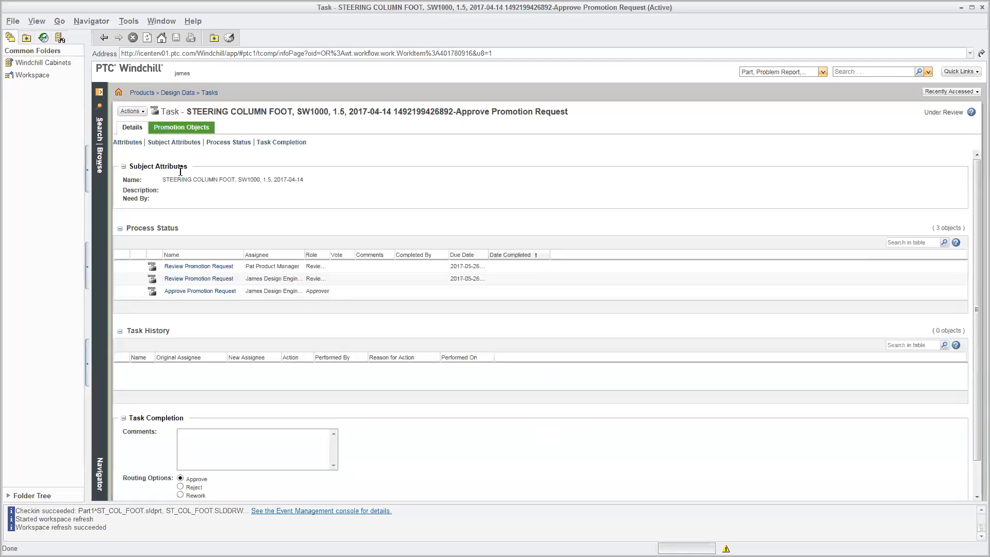
pyautogui.click(176, 132)
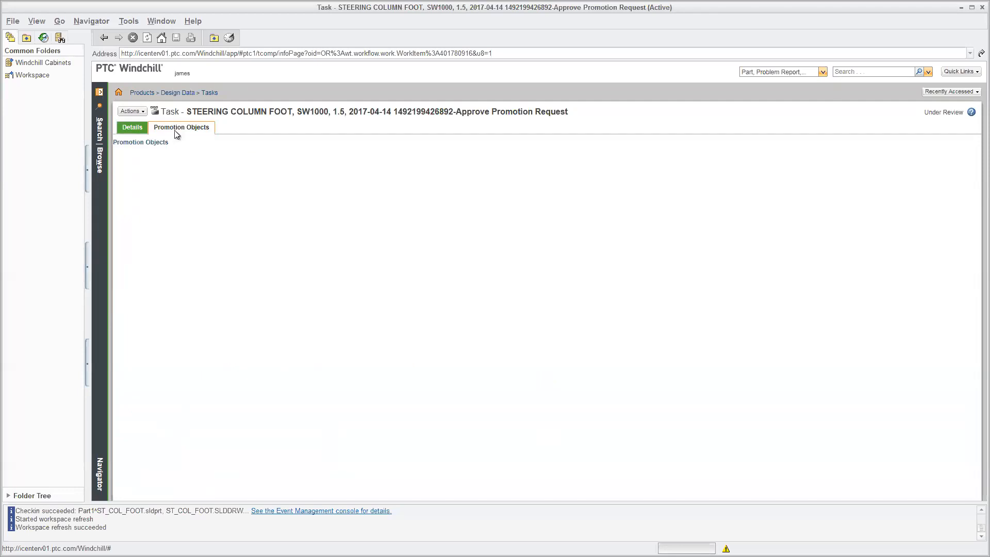
pyautogui.click(132, 128)
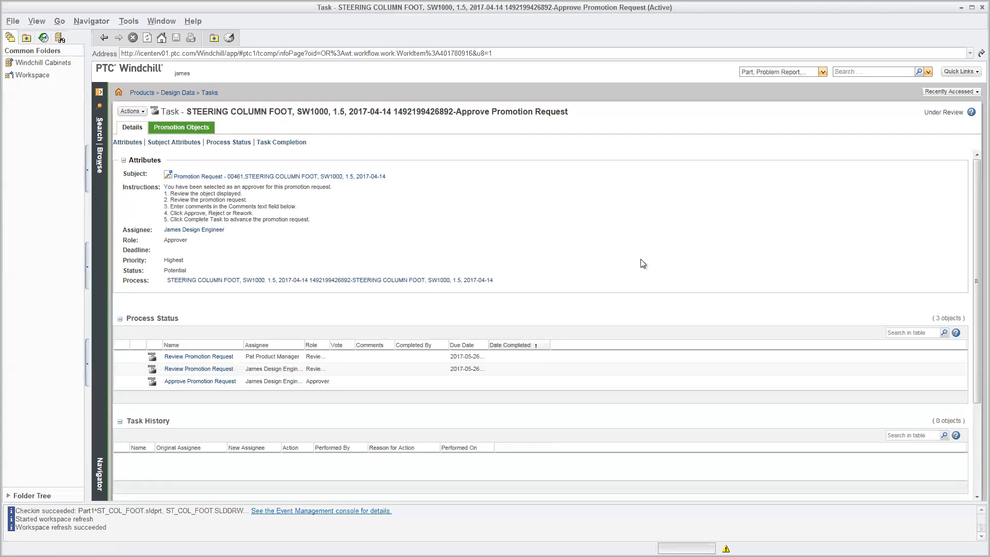
# - Complete the approval task with the comment "Approved" and the Approve routing option, and reload the home page
pyautogui.moveTo(980, 315); pyautogui.dragTo(983, 415)
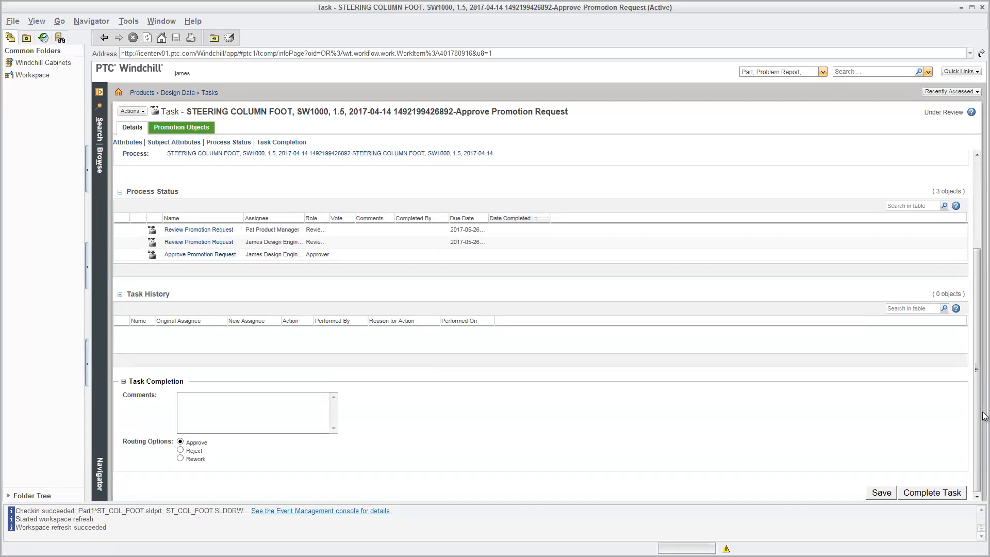
pyautogui.click(261, 406)
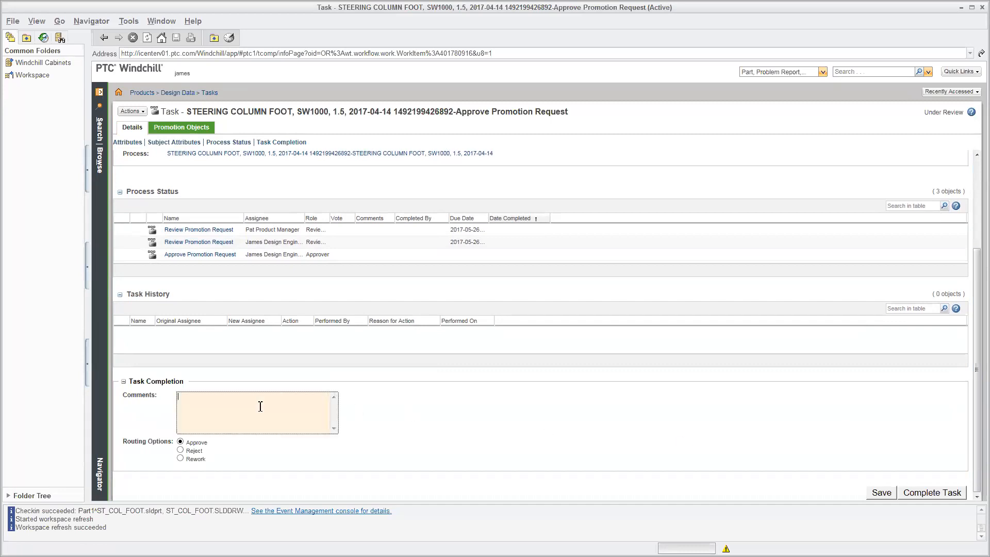
pyautogui.write('Approved')
pyautogui.click(926, 494)
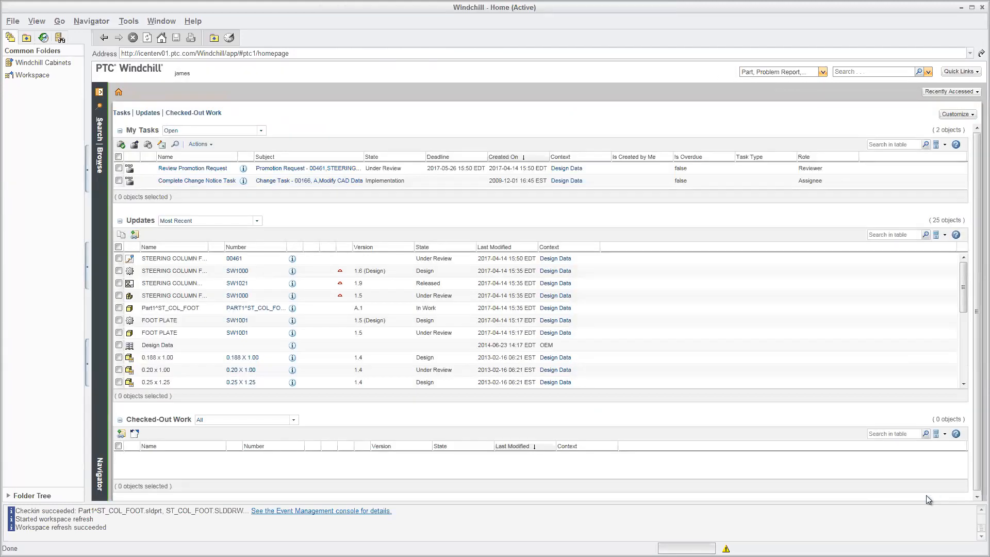
pyautogui.click(122, 95)
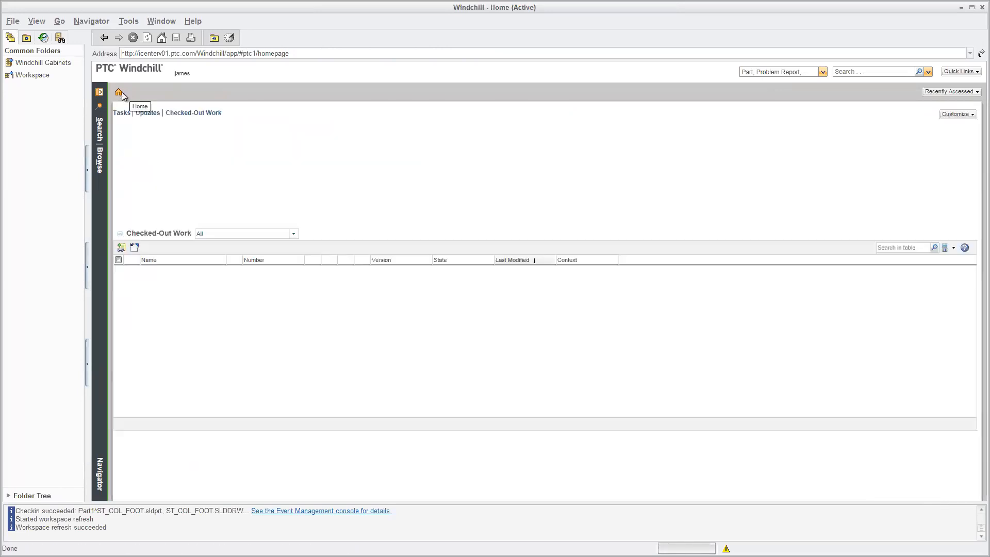